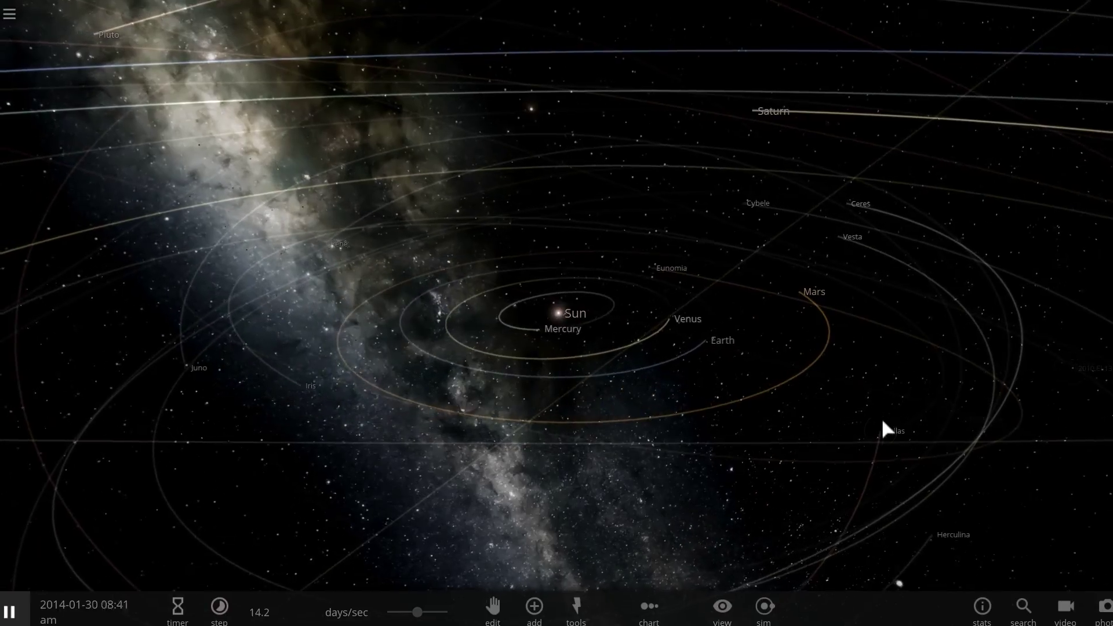
Add the star UY Scuti in orbit mode over the Sun at the centre of the solar system
left_click_drag(883, 419, 486, 403)
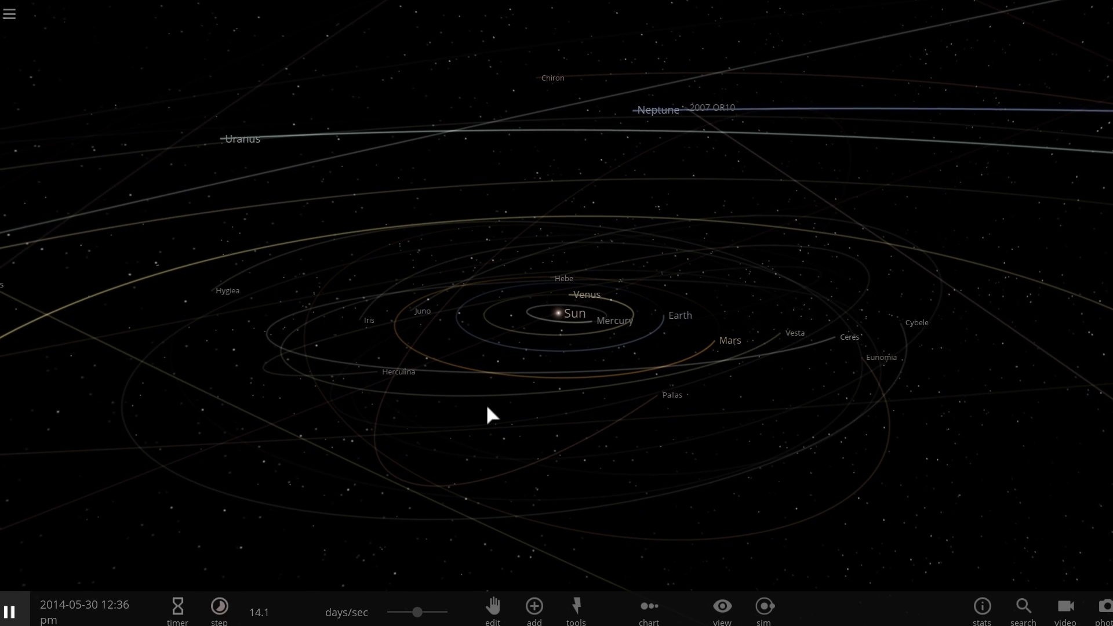
left_click(546, 608)
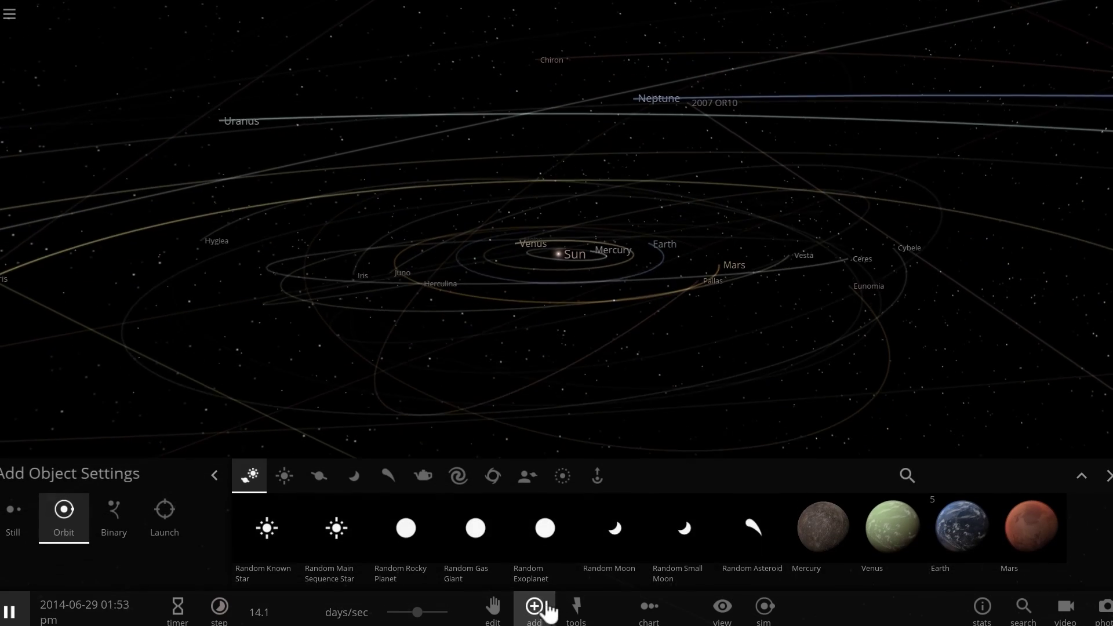
left_click(286, 473)
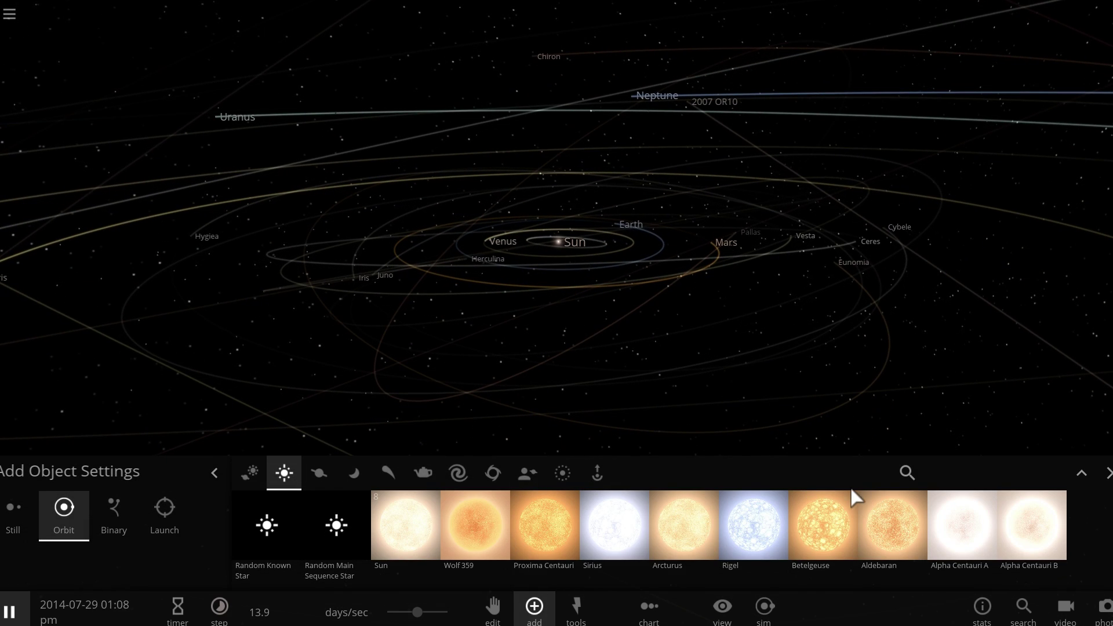
scroll(861, 522, "down", 10)
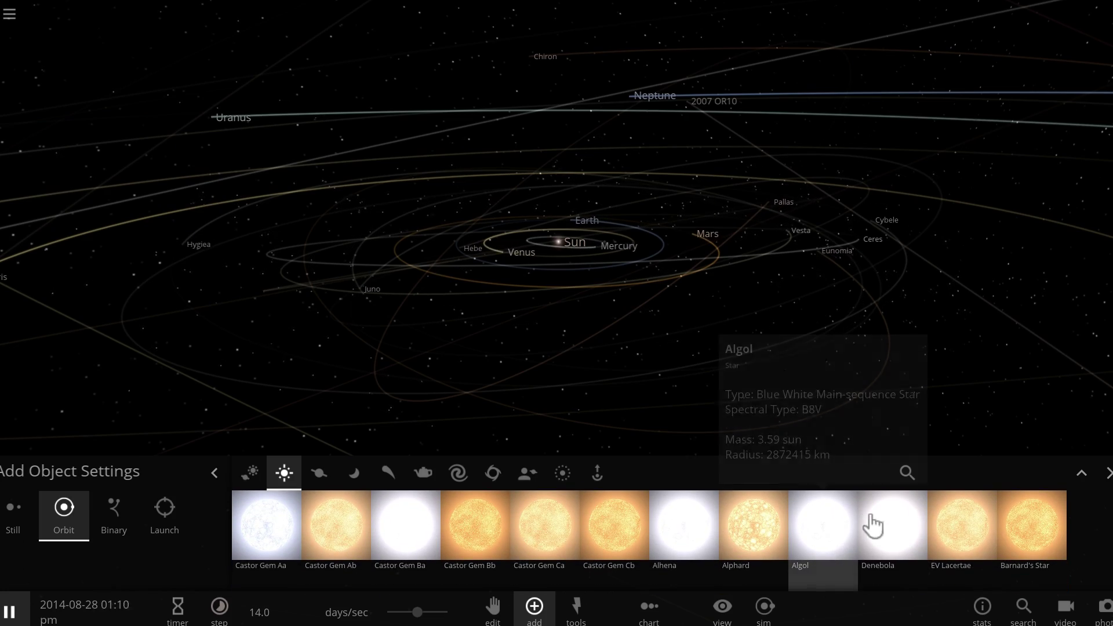
left_click_drag(519, 323, 514, 356)
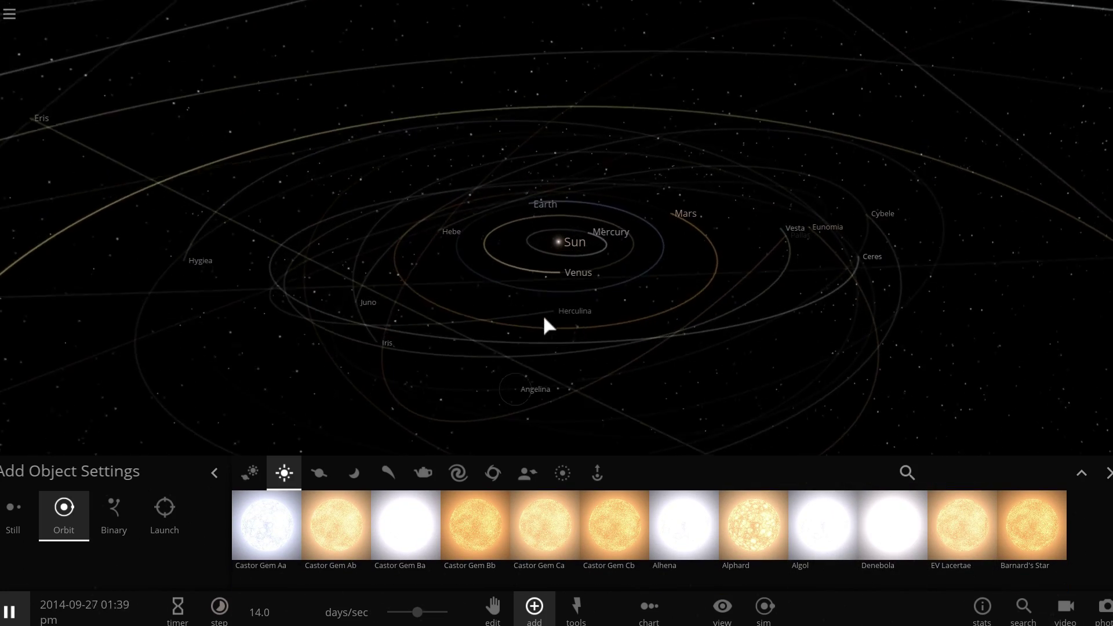
scroll(857, 525, "down", 5)
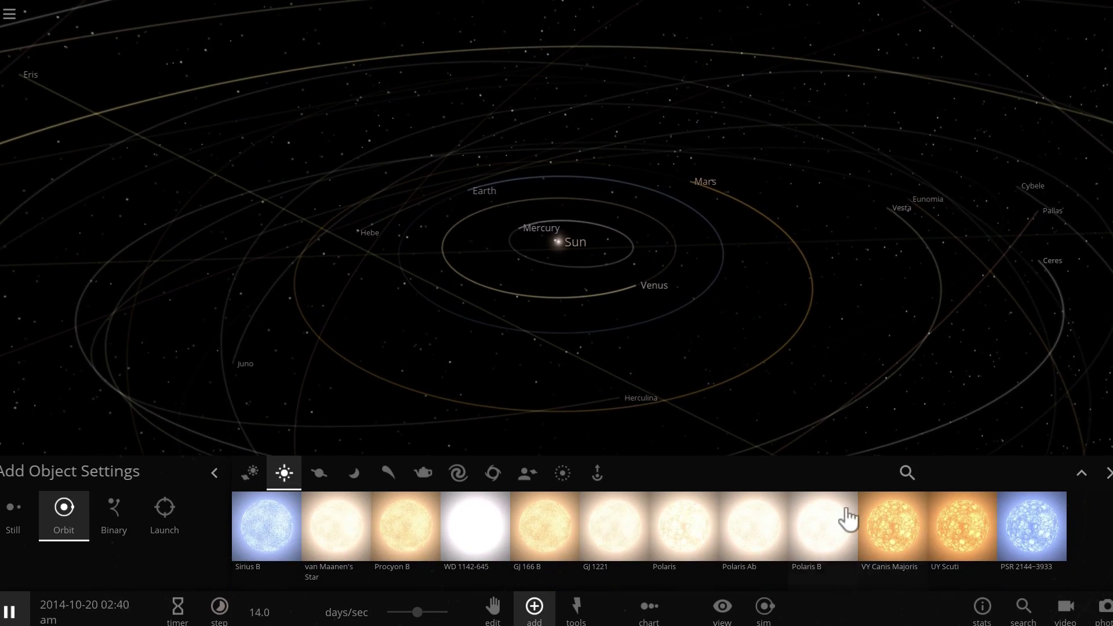
left_click(934, 547)
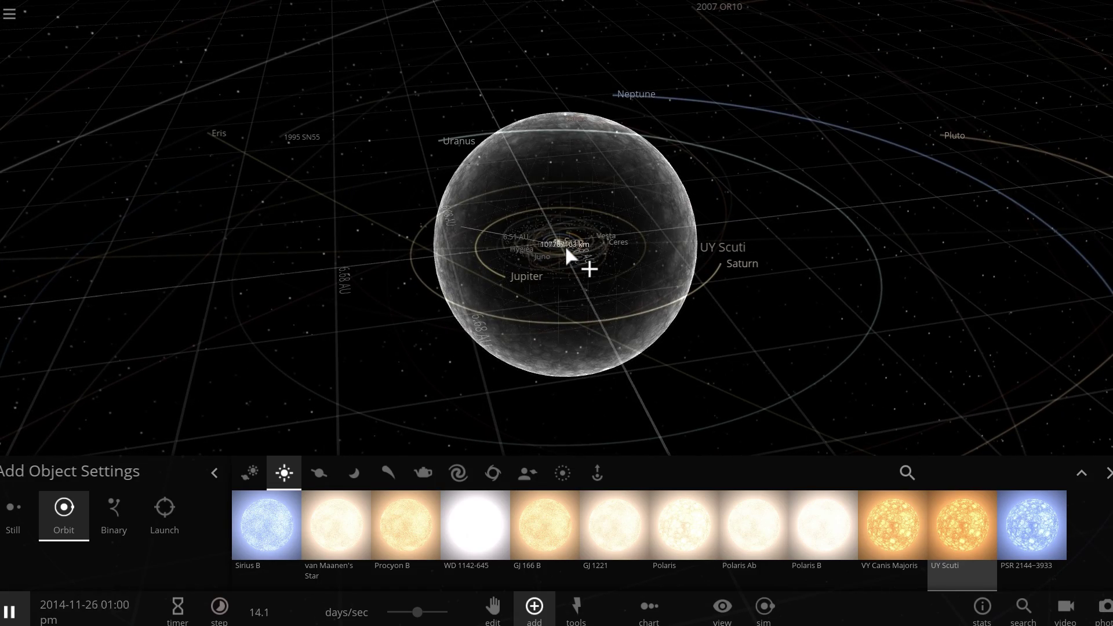
left_click(564, 243)
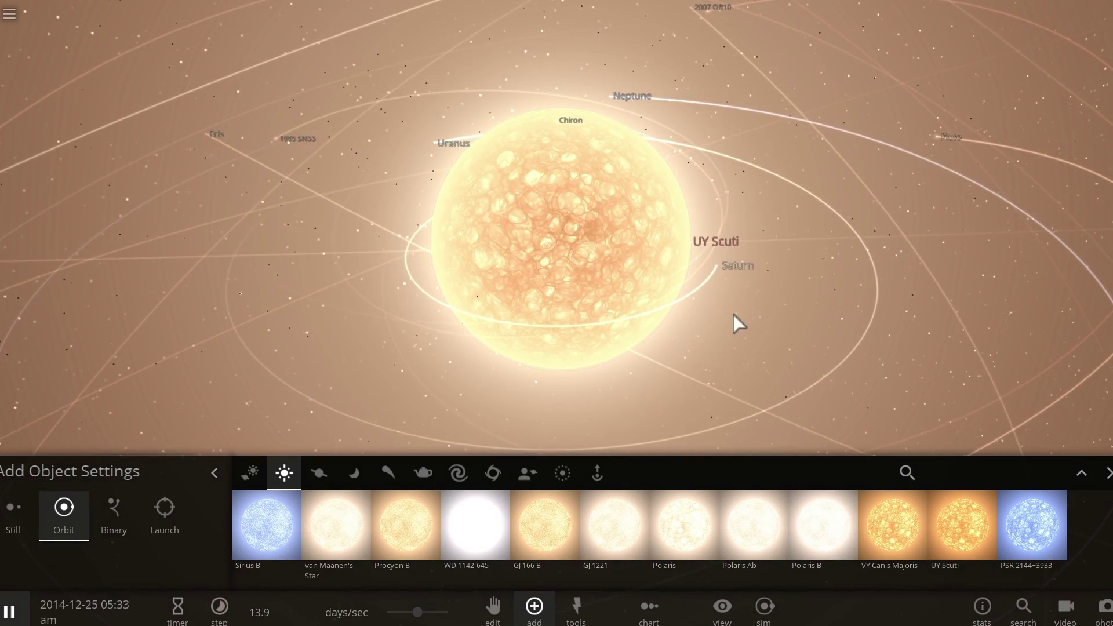
left_click(1107, 475)
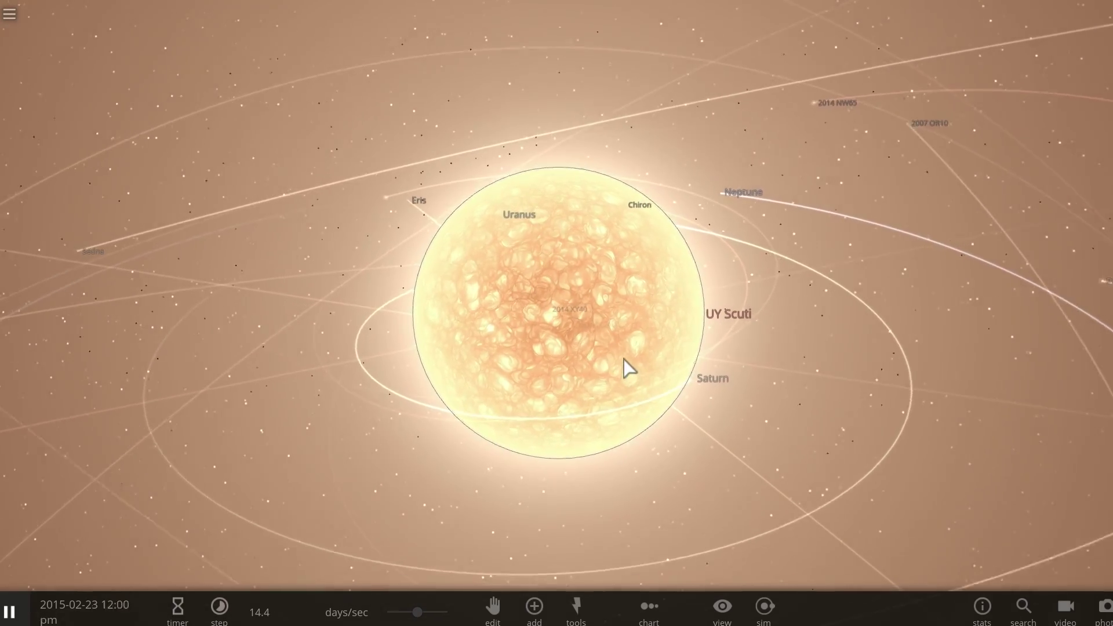
Examine UY Scuti's surface up close and select the star to show its summary data
scroll(624, 361, "up", 5)
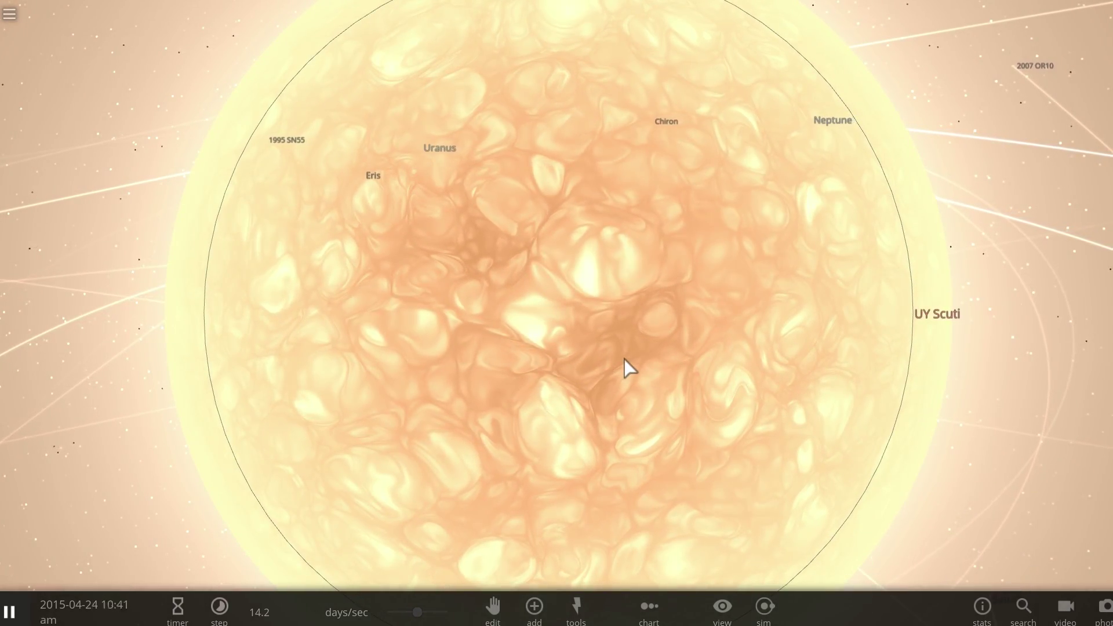
left_click_drag(586, 356, 599, 349)
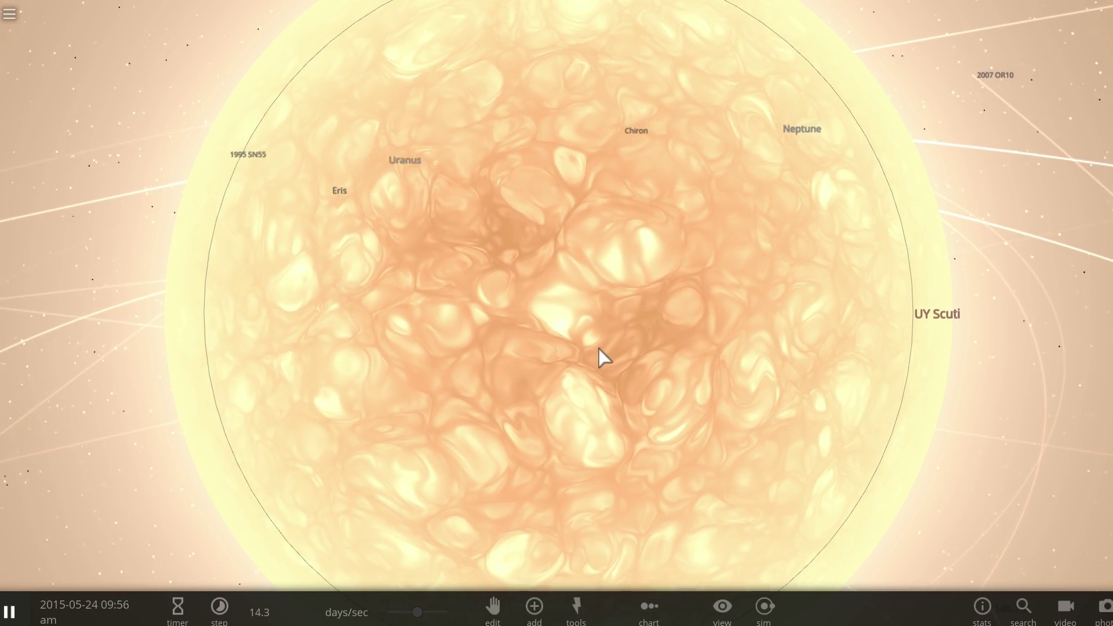
scroll(597, 351, "down", 3)
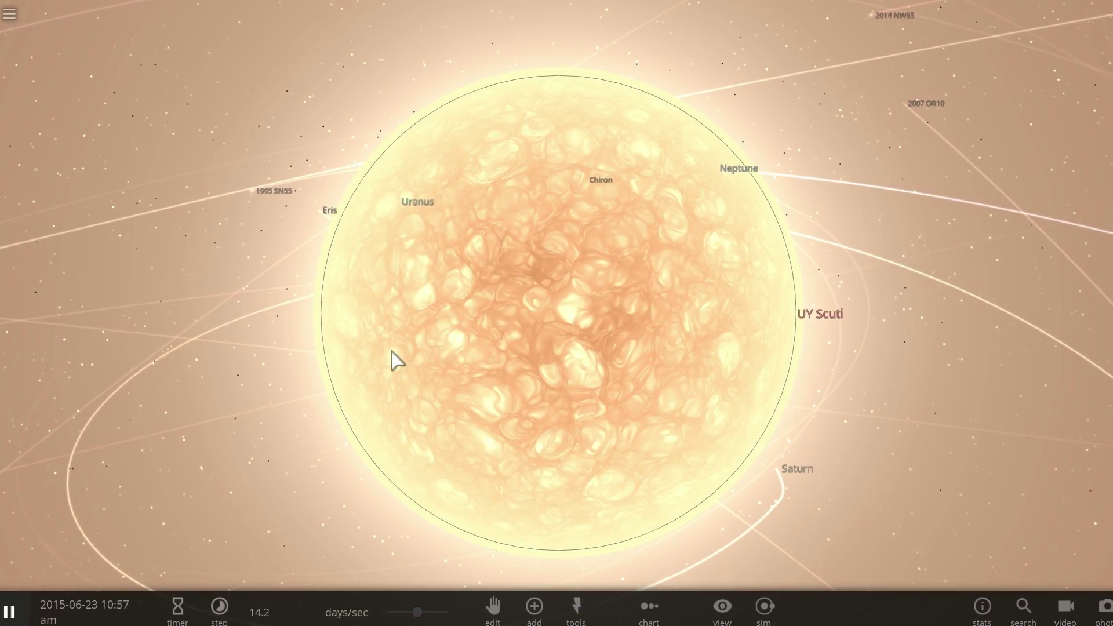
left_click_drag(392, 351, 558, 322)
left_click(517, 338)
scroll(558, 322, "up", 4)
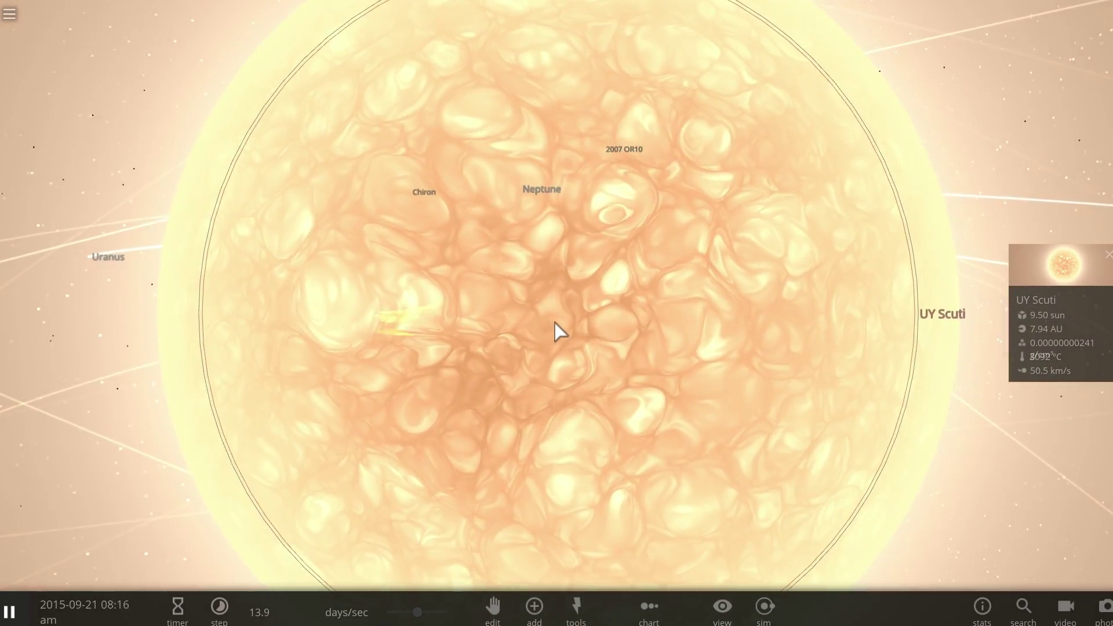
scroll(565, 321, "down", 3)
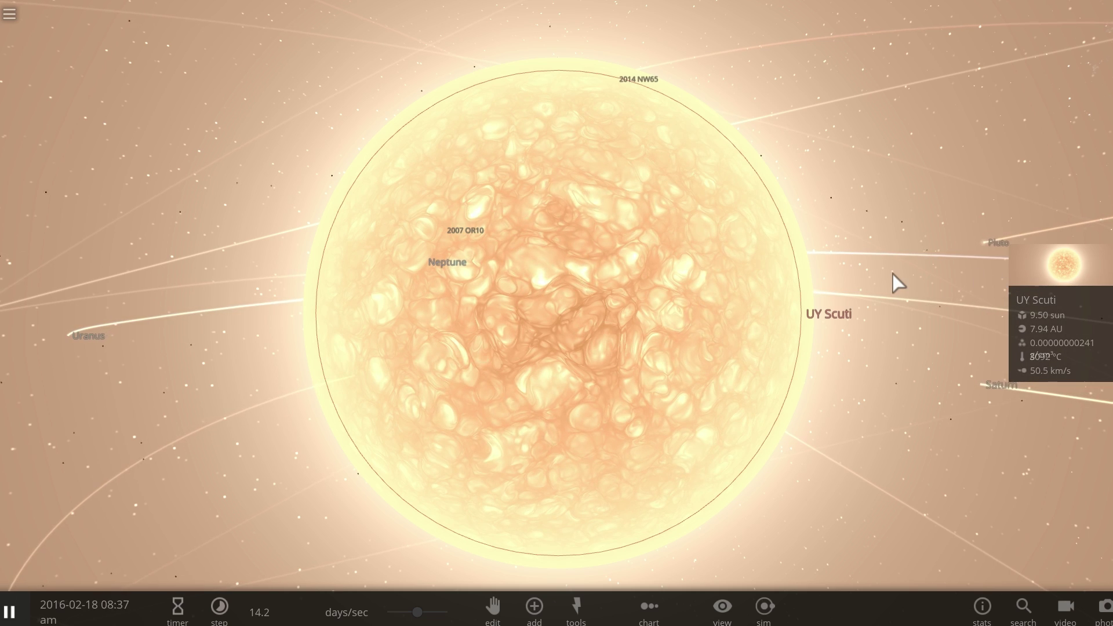
Open UY Scuti's full basic properties and look at the whole star alongside them
left_click(1050, 270)
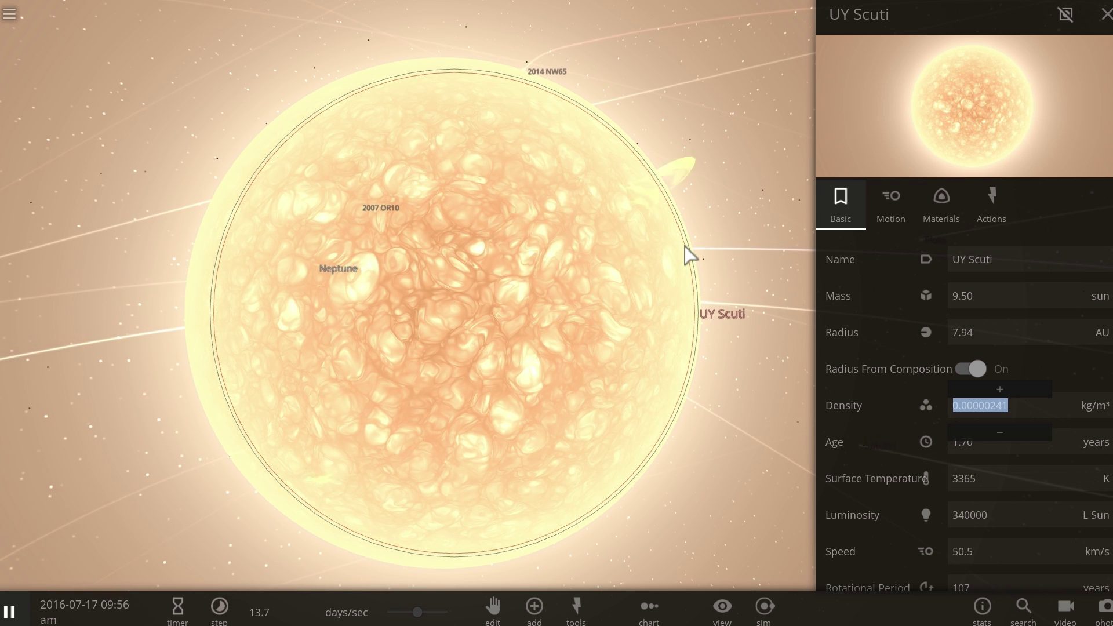
scroll(633, 267, "down", 3)
left_click_drag(687, 245, 721, 264)
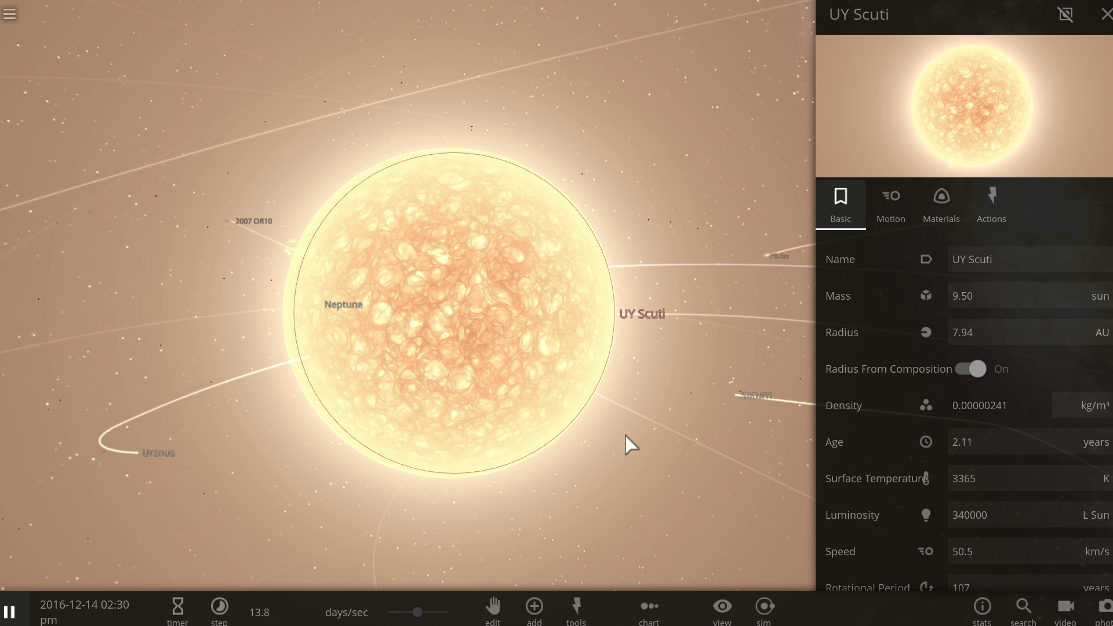
Add the star R136a1 as a binary companion just outside UY Scuti, with the simulation running
left_click(539, 607)
scroll(406, 524, "down", 2)
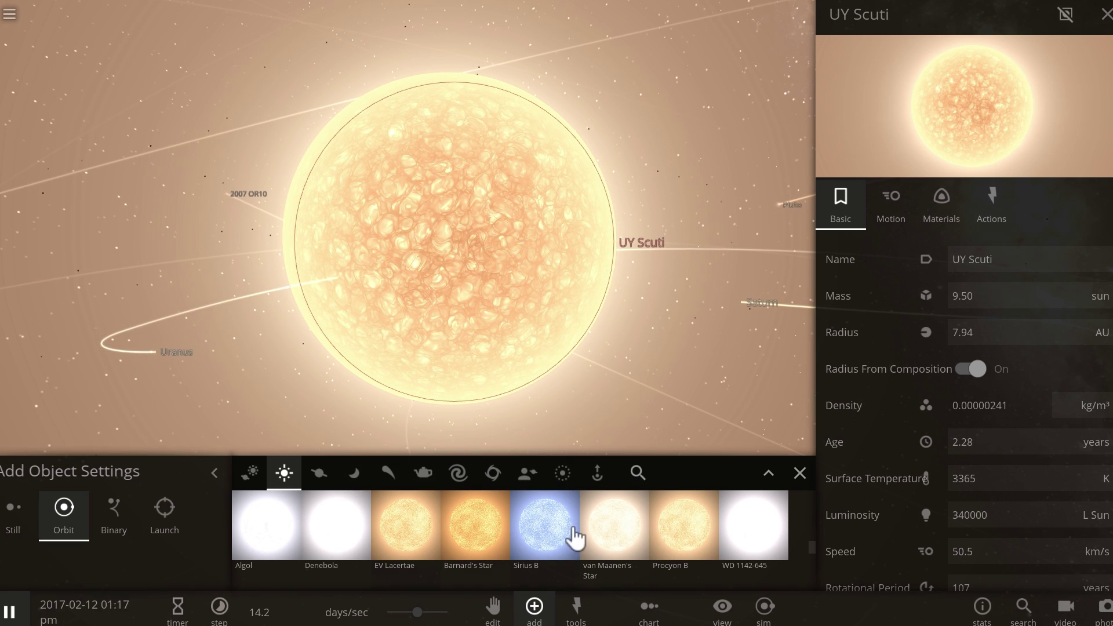
scroll(574, 538, "down", 2)
scroll(731, 548, "down", 2)
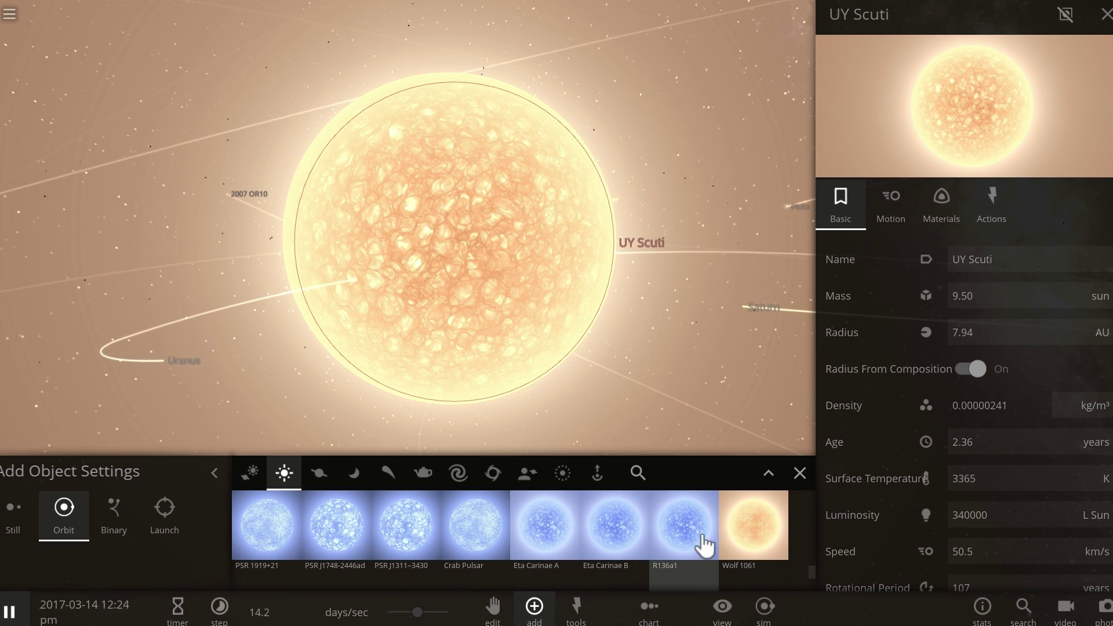
left_click(680, 526)
scroll(653, 450, "down", 3)
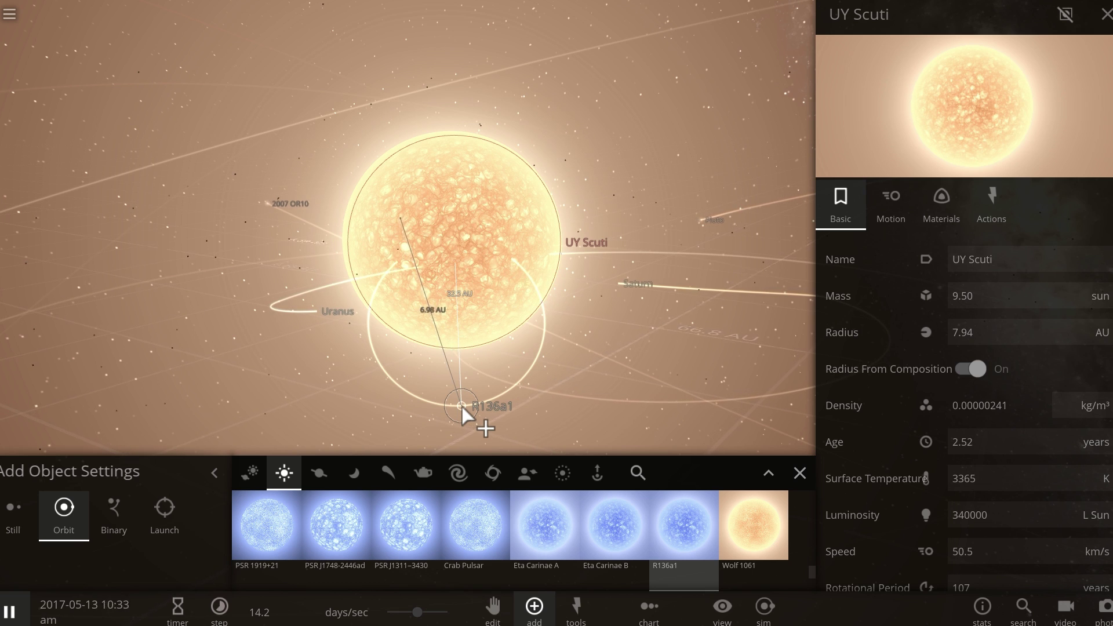
left_click(124, 523)
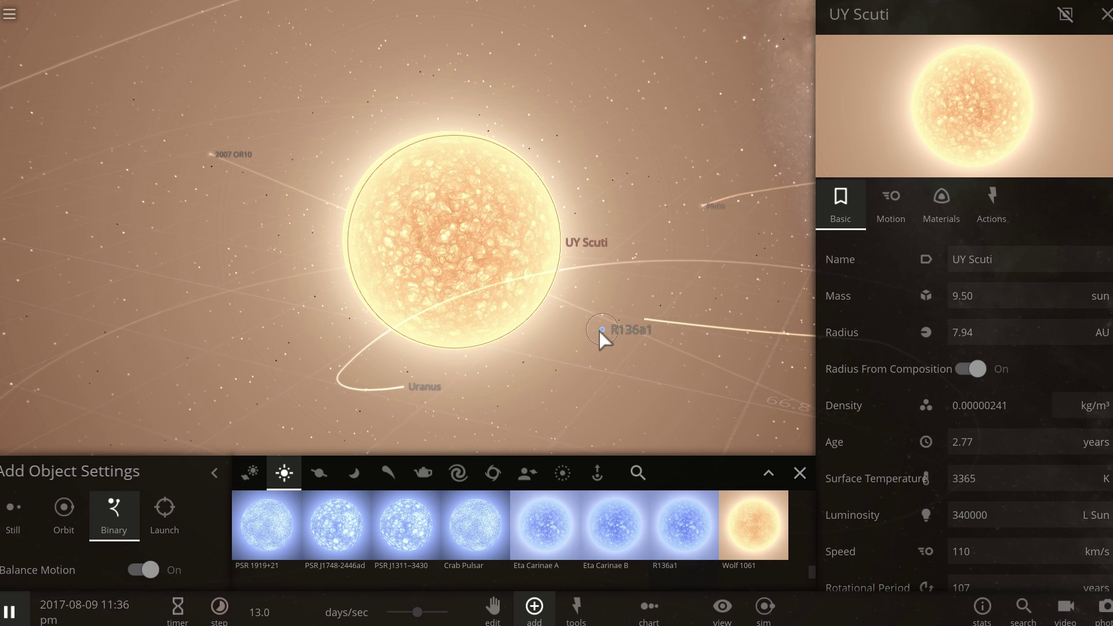
left_click(599, 331)
key("space")
key("space")
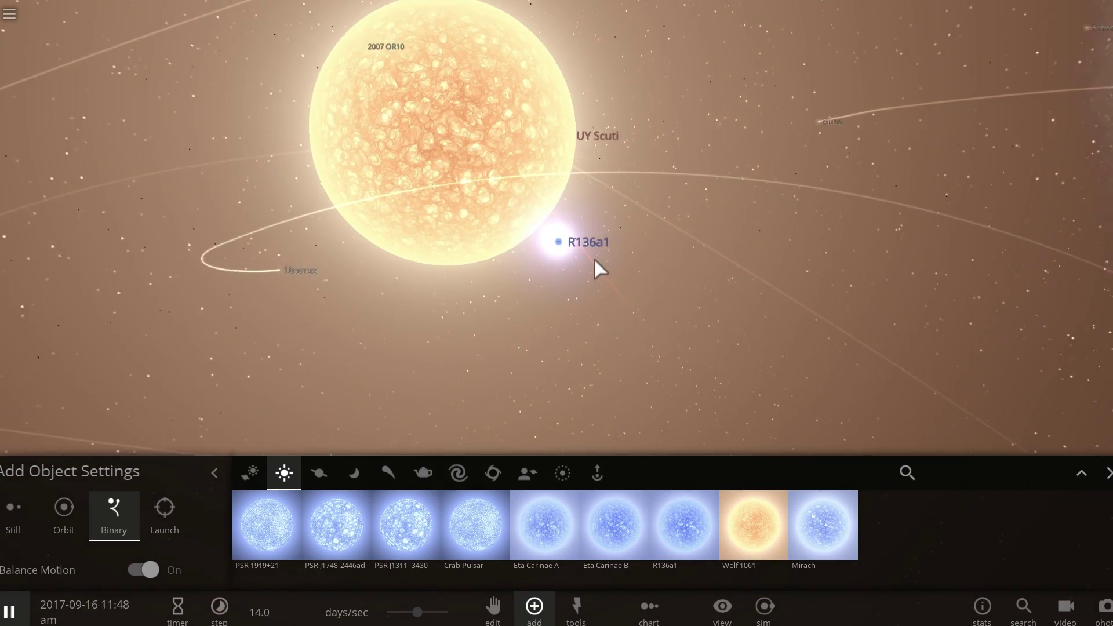
left_click(1107, 474)
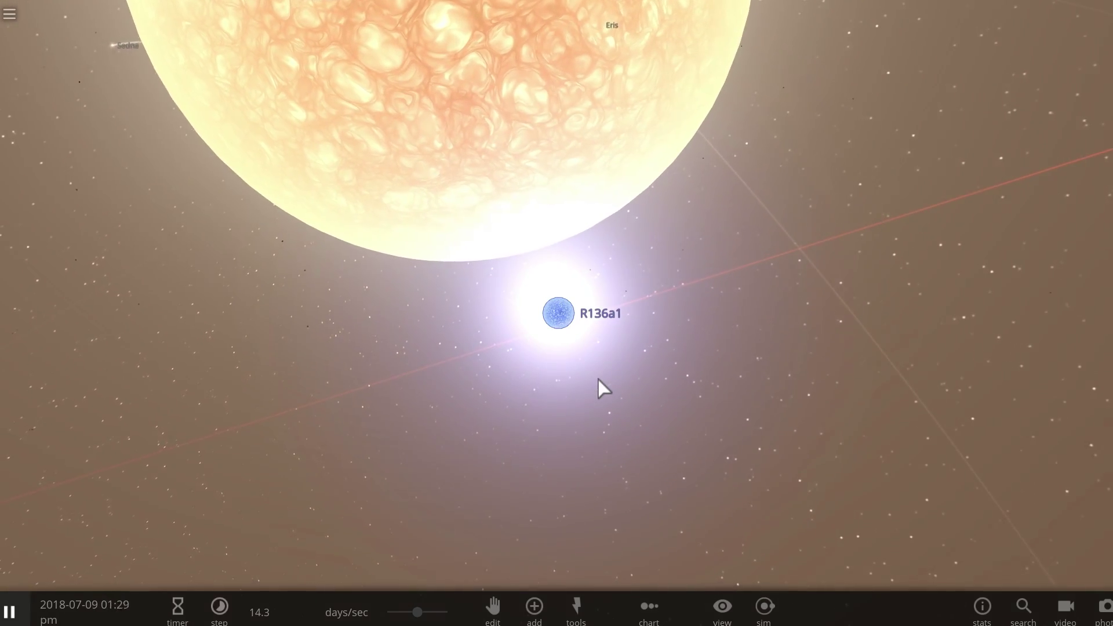
Examine R136a1 up close against UY Scuti and show its summary data
scroll(531, 381, "up", 2)
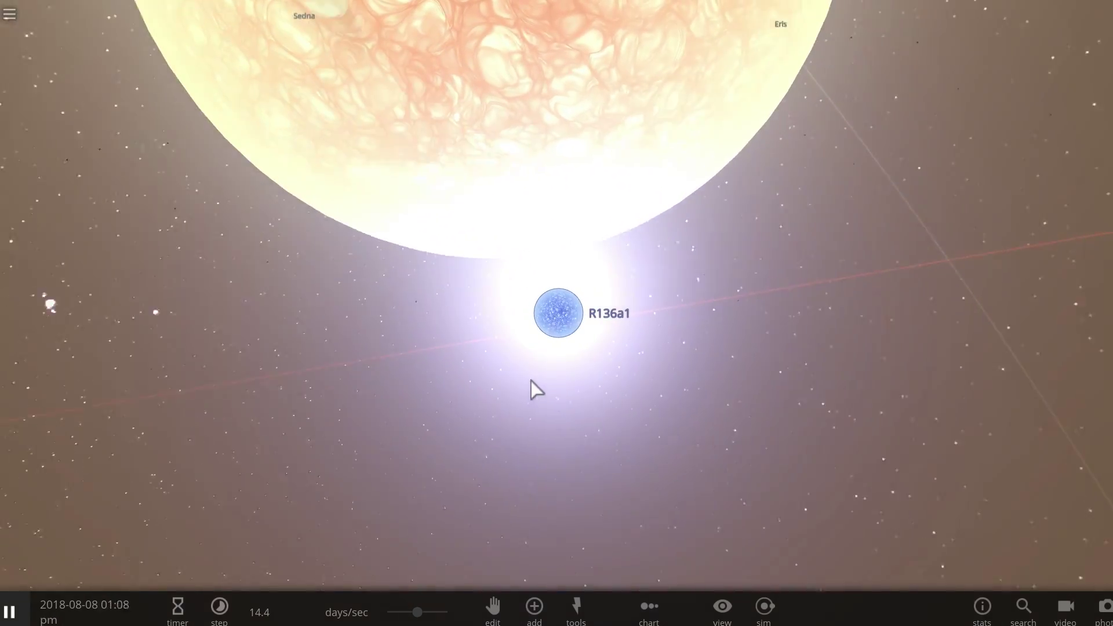
scroll(541, 325, "up", 6)
scroll(542, 327, "down", 3)
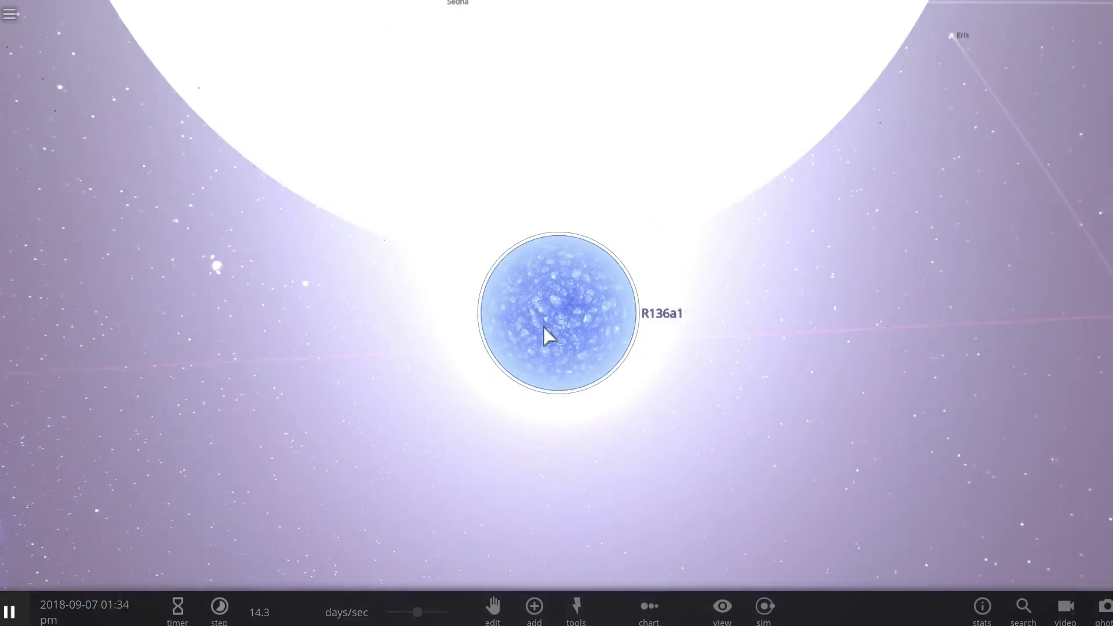
scroll(544, 327, "down", 2)
left_click(548, 321)
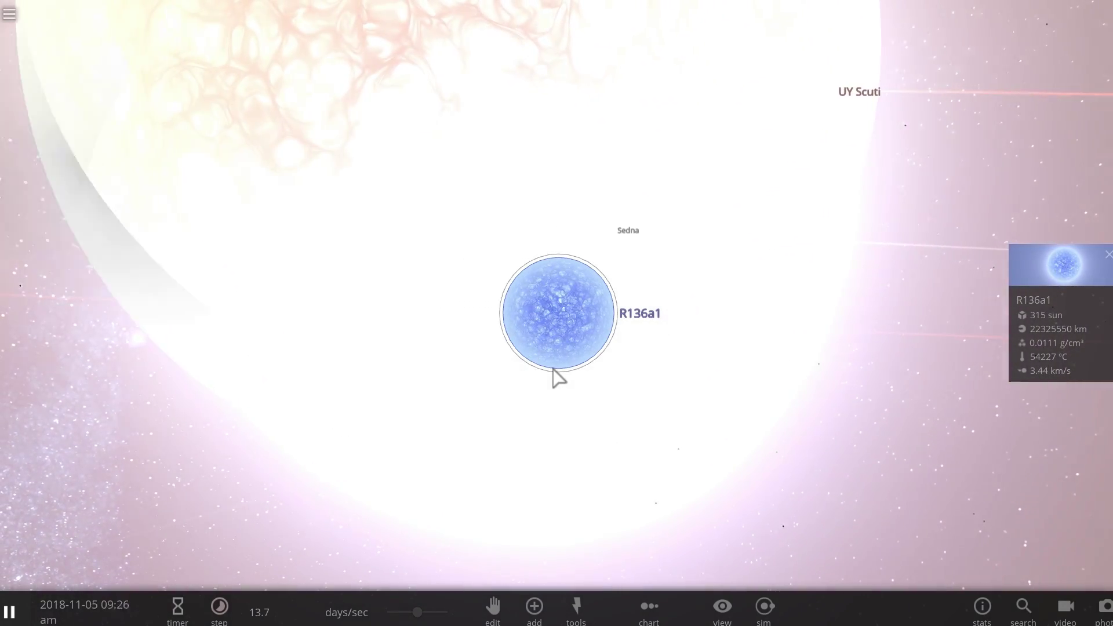
scroll(557, 375, "down", 3)
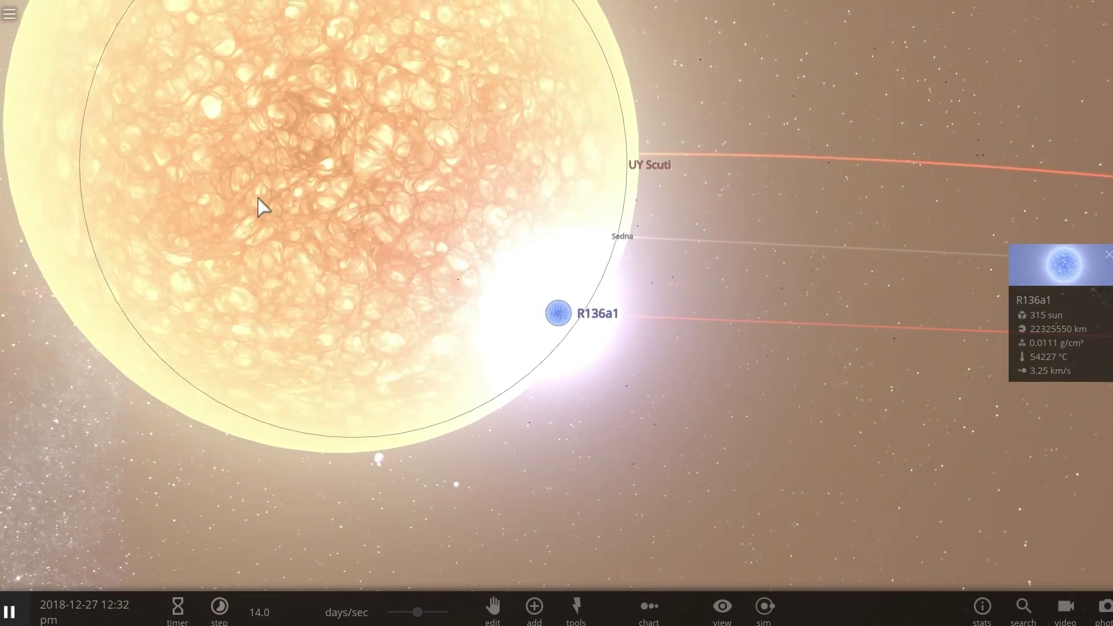
Check UY Scuti's summary data and examine R136a1's surface from several angles beside it
left_click(258, 200)
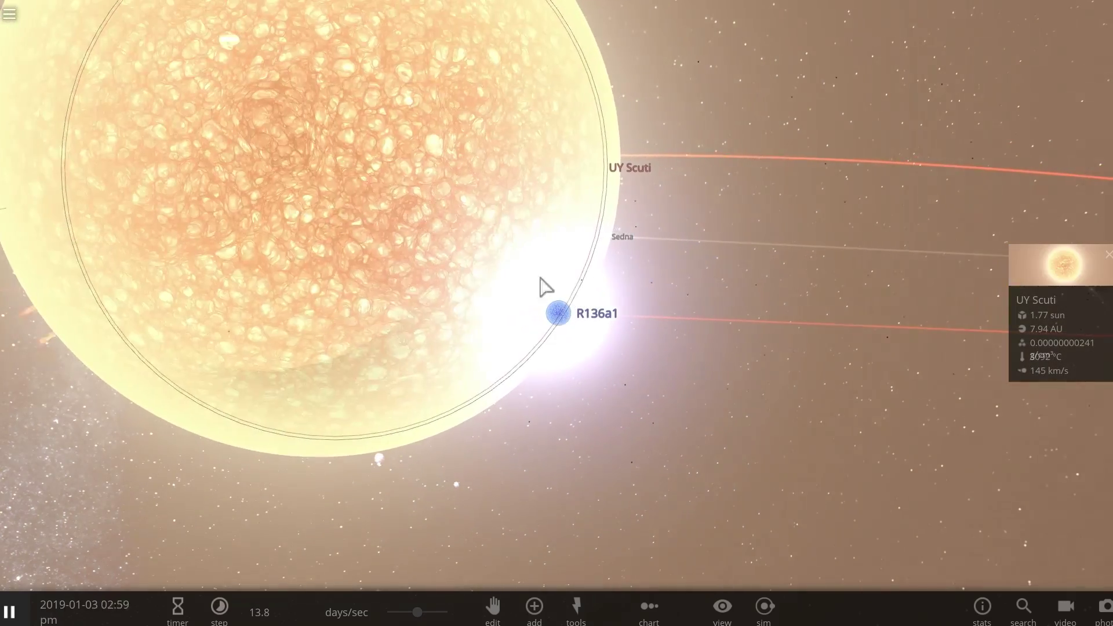
scroll(564, 317, "up", 5)
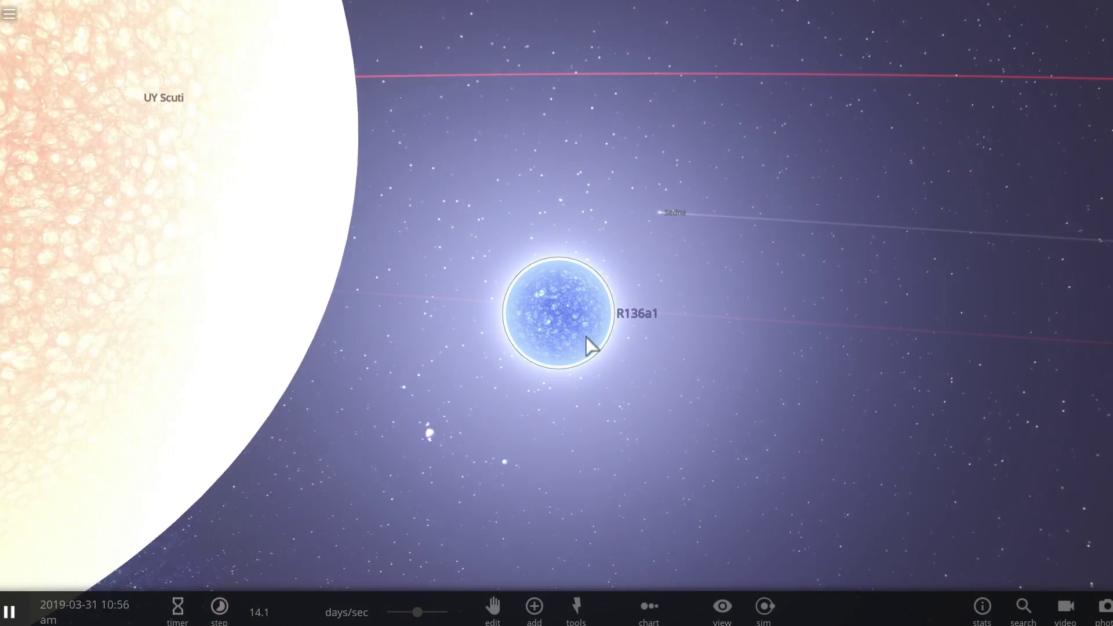
left_click_drag(591, 343, 532, 291)
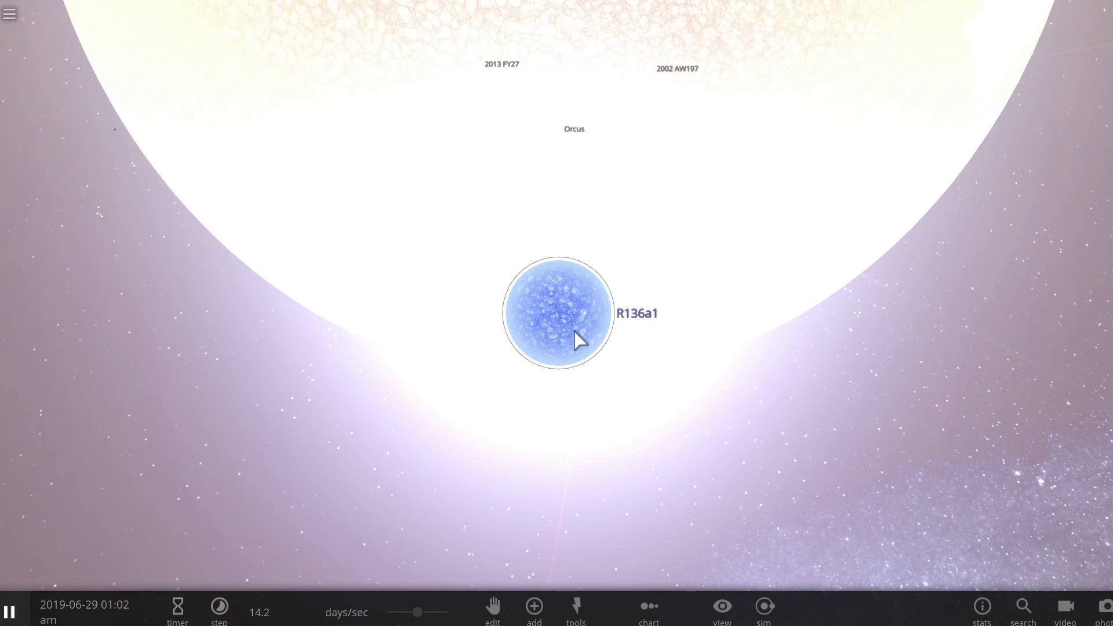
scroll(575, 338, "up", 5)
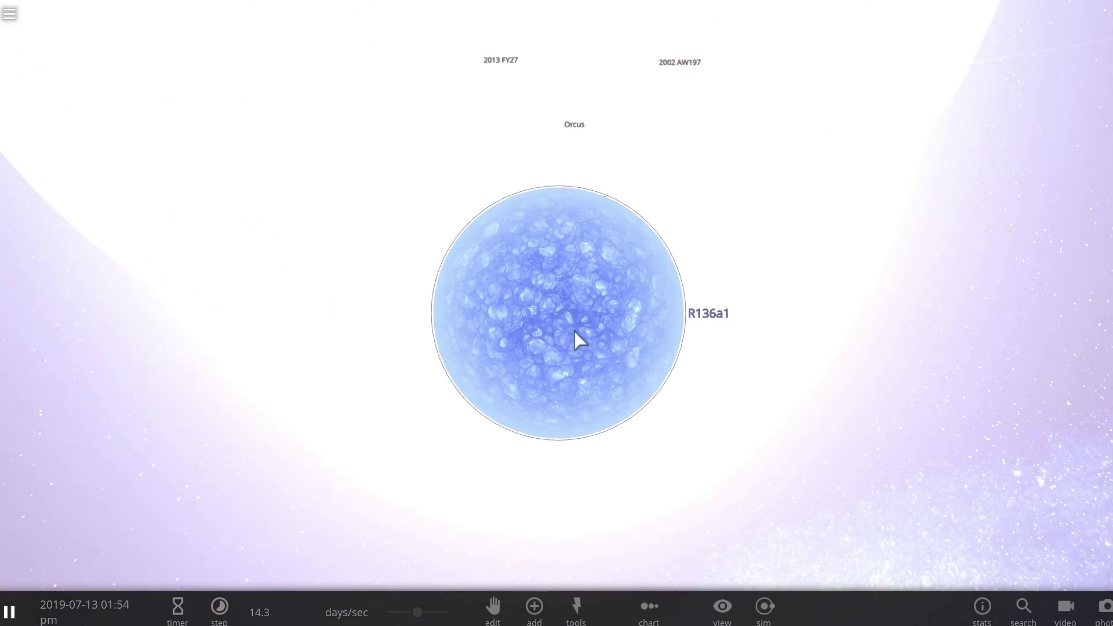
left_click_drag(574, 331, 607, 314)
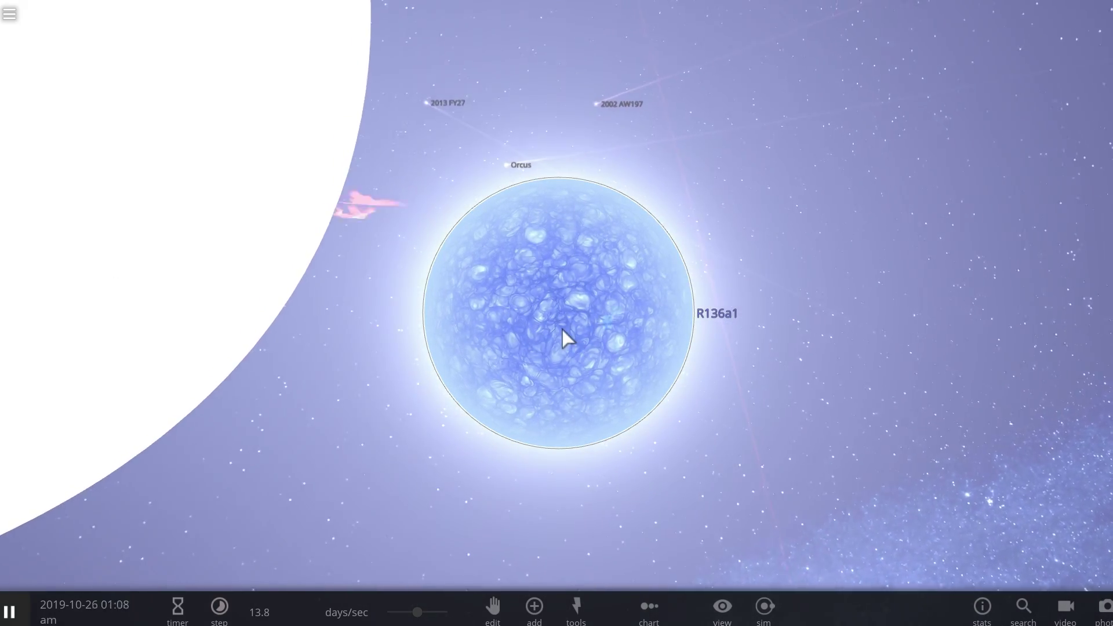
scroll(565, 334, "down", 5)
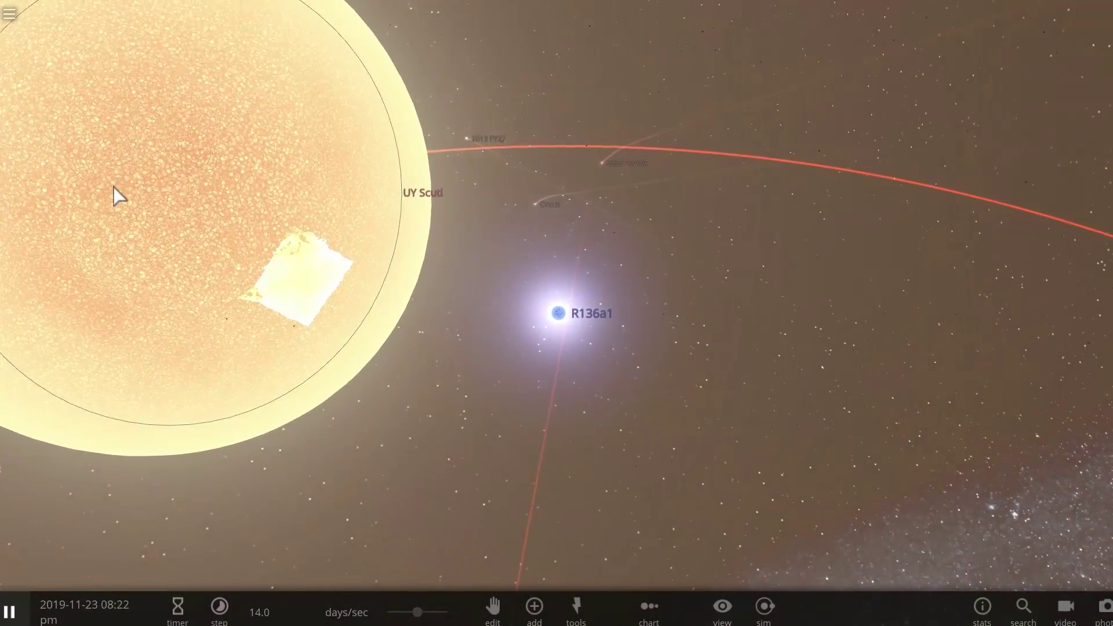
Recheck UY Scuti's summary data and view the two stars together from another angle around R136a1
left_click(114, 187)
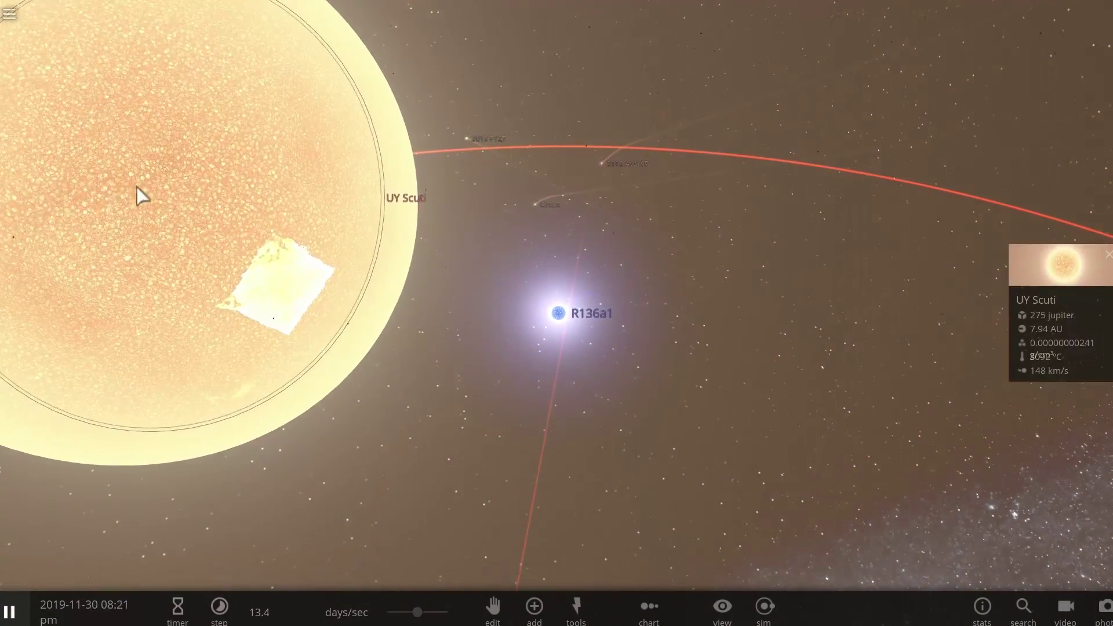
left_click(555, 316)
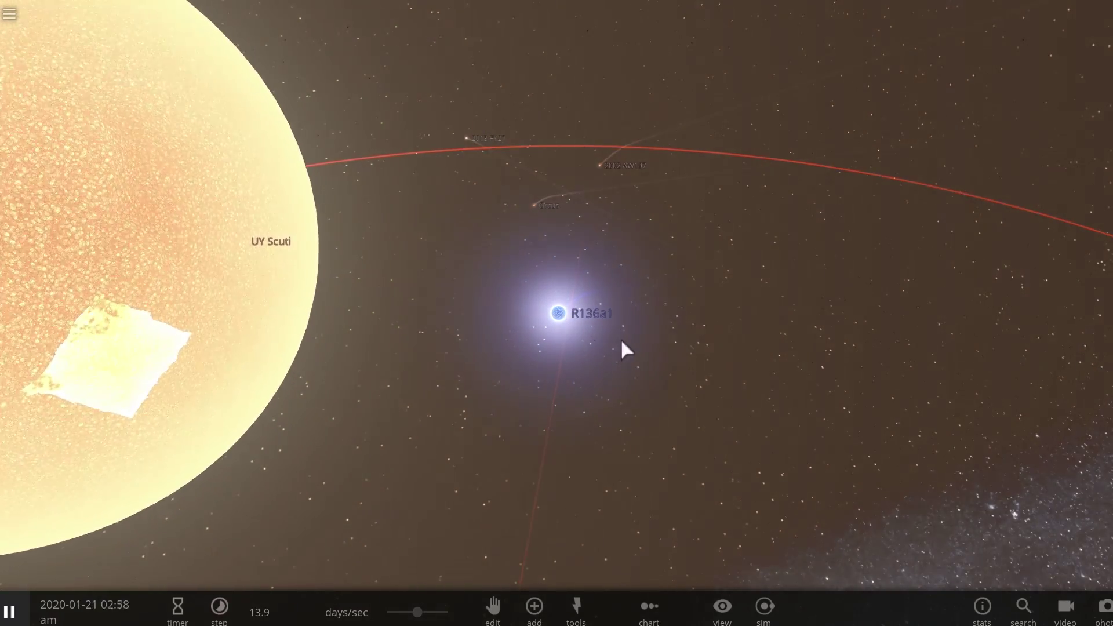
left_click_drag(620, 340, 469, 358)
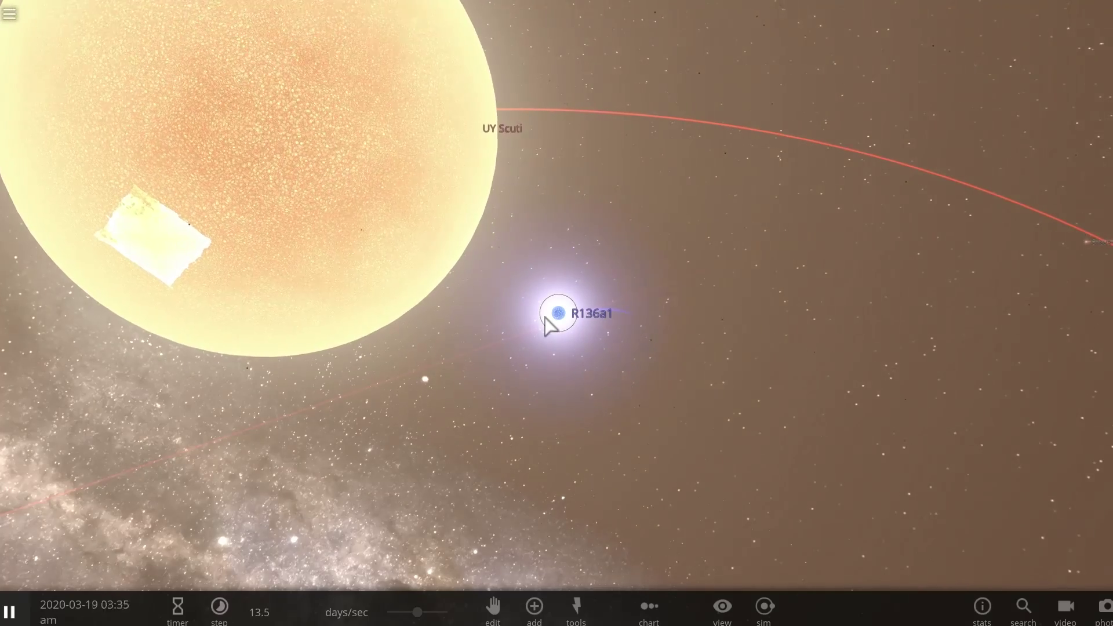
left_click_drag(552, 320, 474, 323)
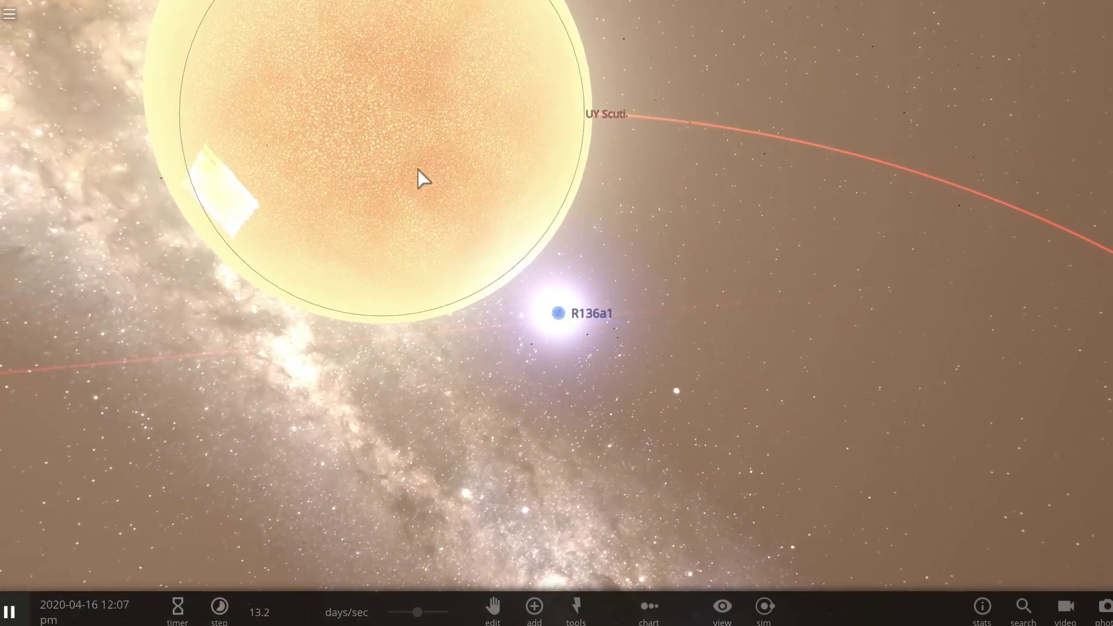
Check the summary data of UY Scuti and R136a1 and view the pair from another angle
scroll(418, 177, "down", 3)
left_click(423, 184)
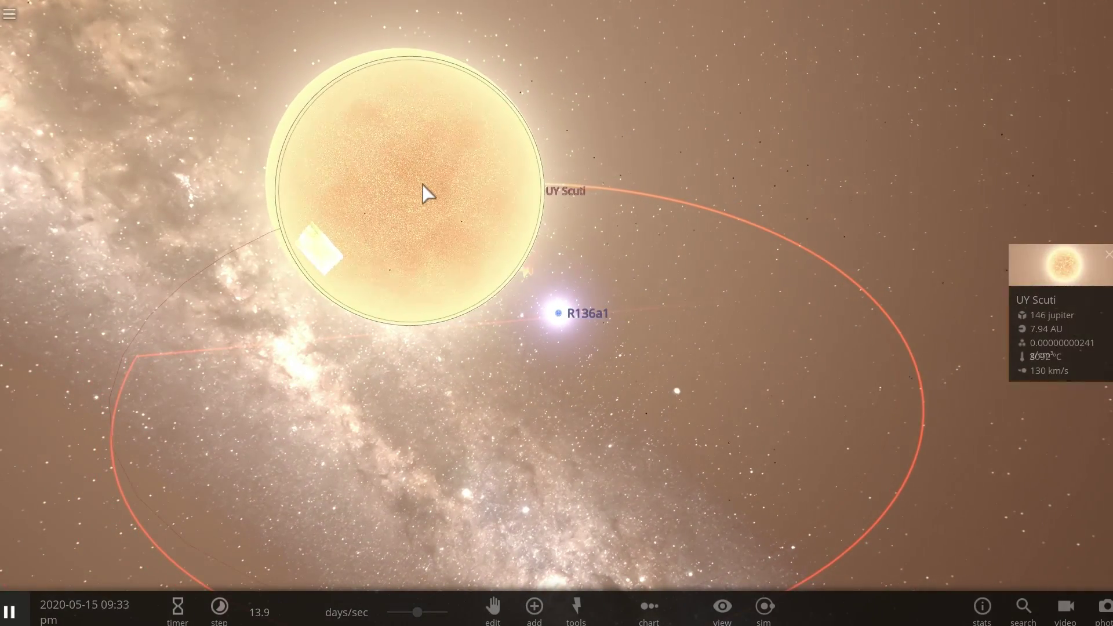
left_click(558, 310)
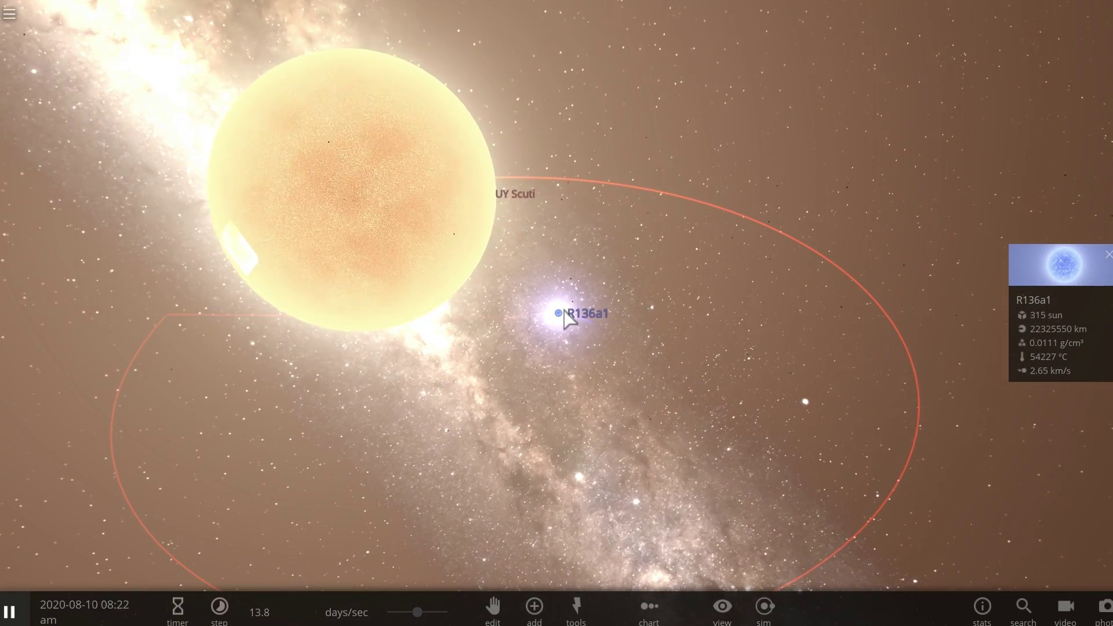
left_click(564, 311)
left_click_drag(396, 303, 409, 362)
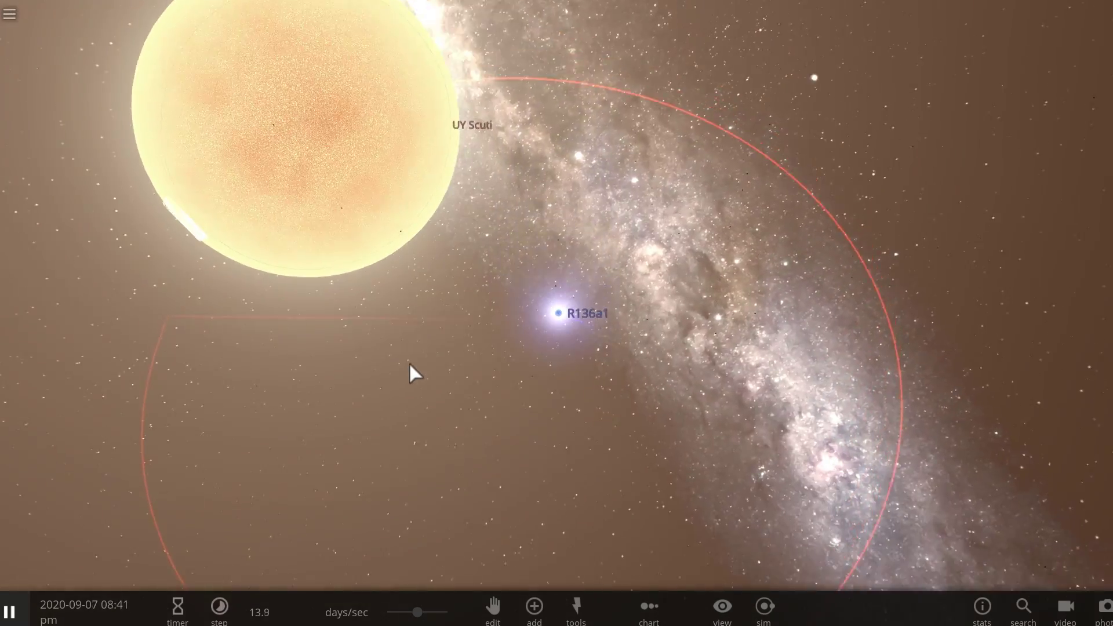
Speed the simulation up to about 1.57 months per second and follow UY Scuti's orbit around R136a1
scroll(408, 362, "down", 3)
left_click_drag(420, 616, 440, 615)
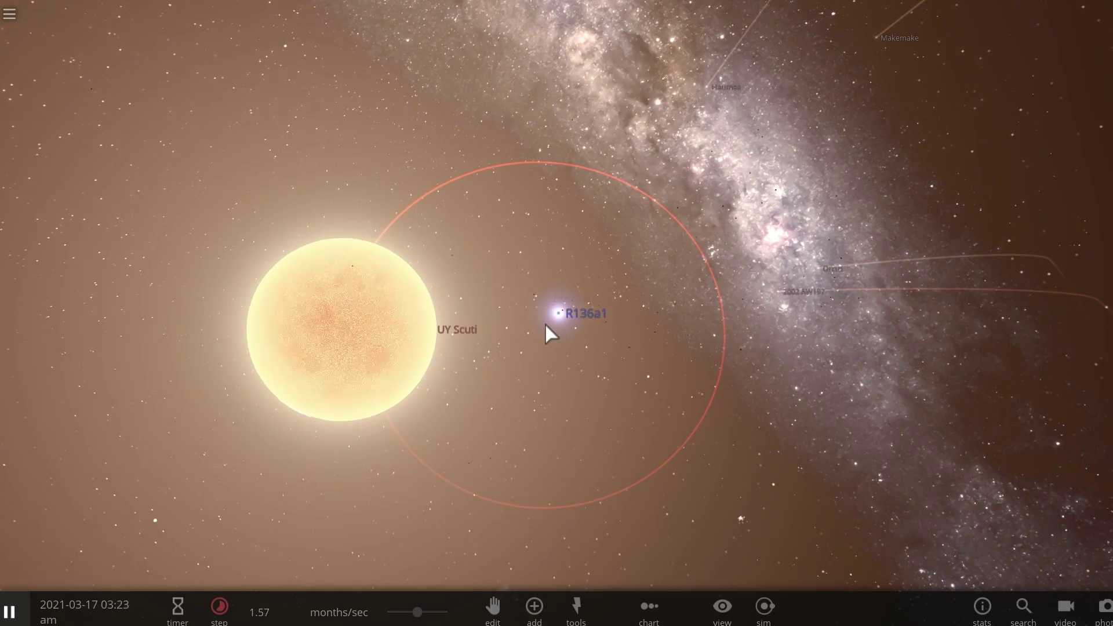
scroll(544, 325, "up", 3)
left_click_drag(636, 368, 694, 311)
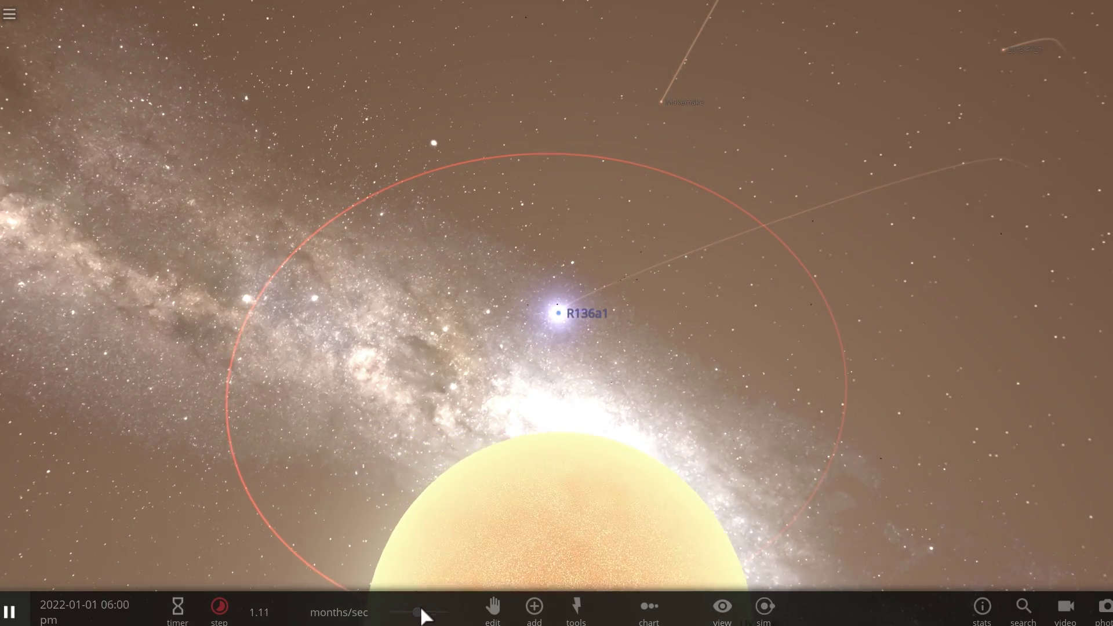
Slow the simulation to about 11 days per second and examine R136a1 close up beside UY Scuti
left_click_drag(418, 612, 389, 613)
left_click_drag(497, 432, 680, 403)
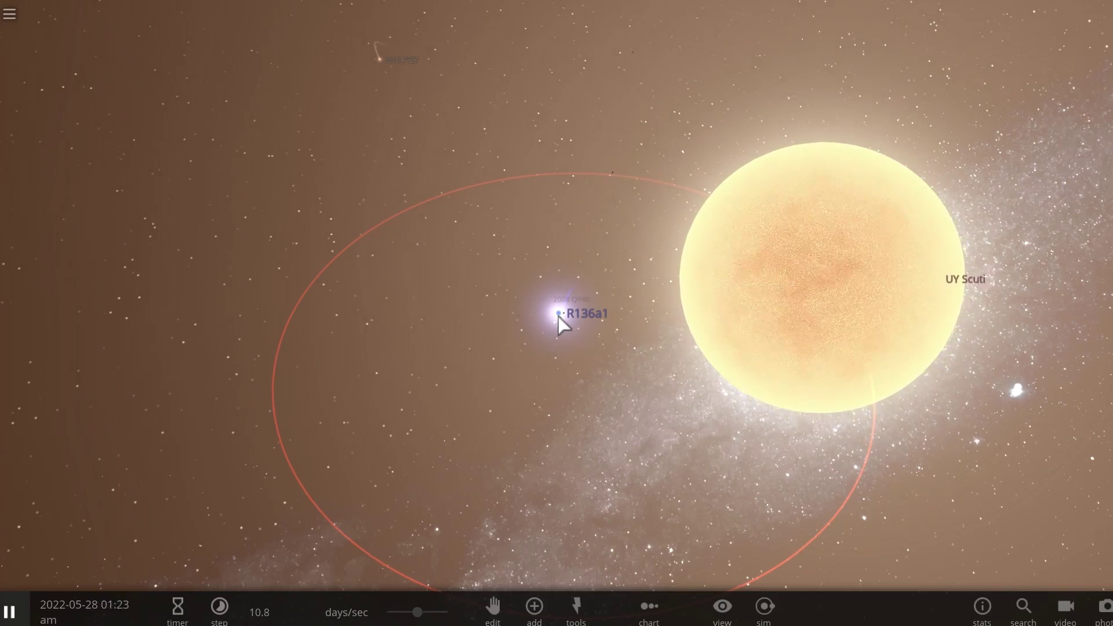
scroll(563, 327, "up", 3)
left_click_drag(687, 341, 593, 312)
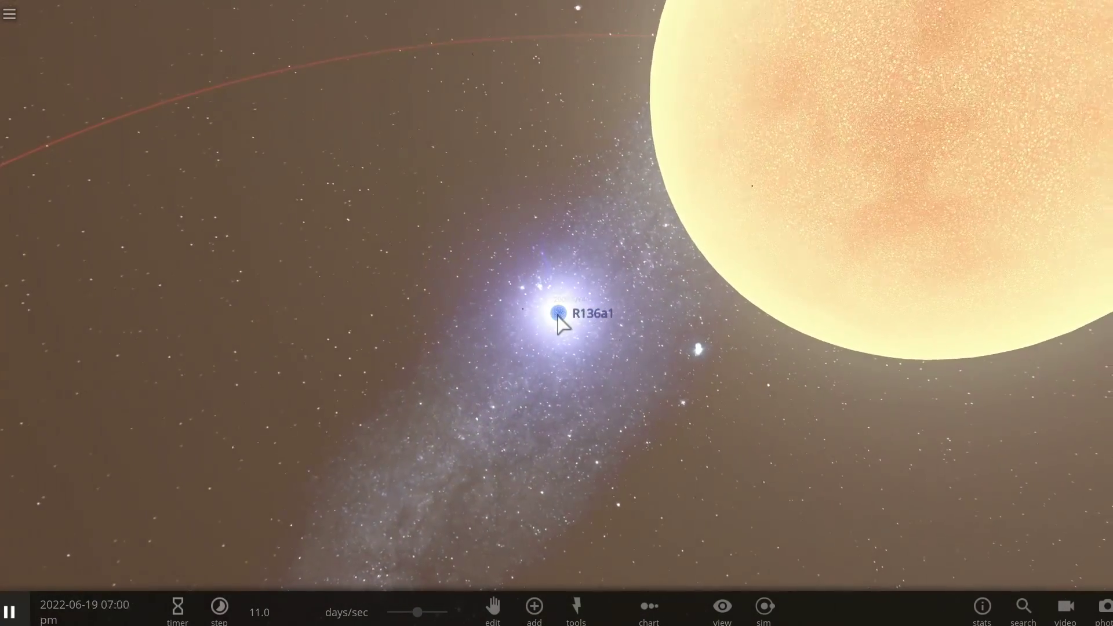
scroll(562, 322, "up", 4)
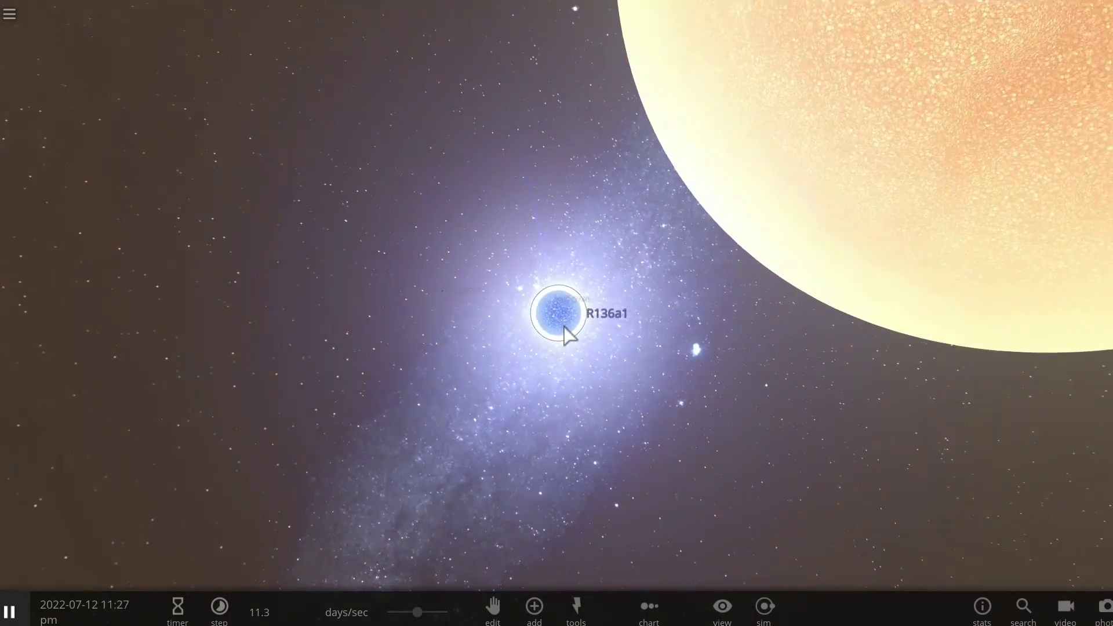
scroll(560, 326, "up", 3)
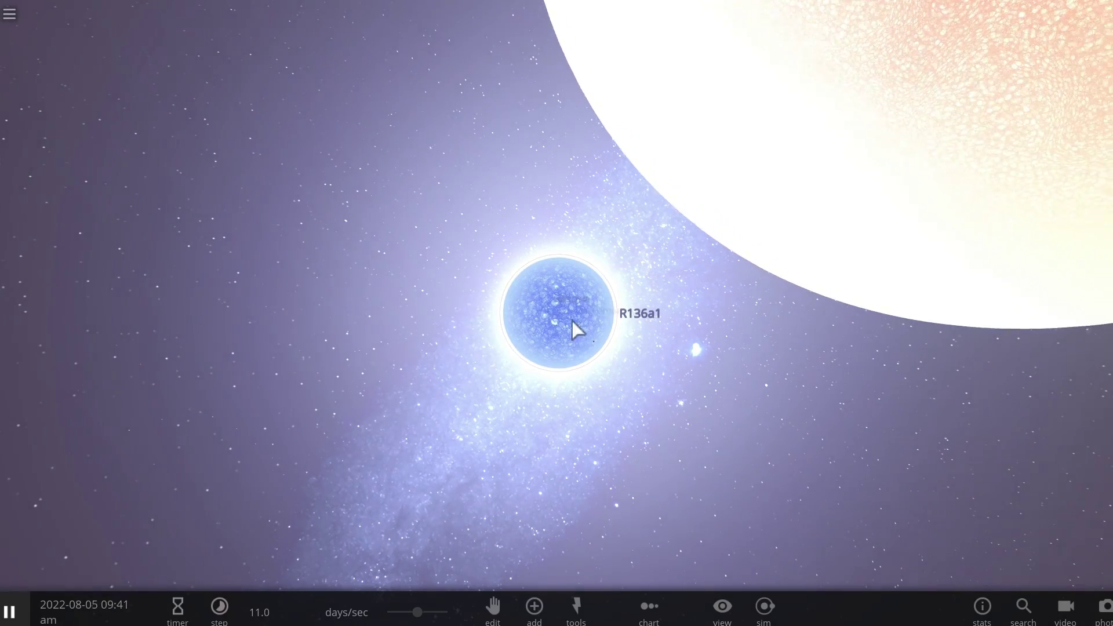
Open R136a1's full properties and show its radius in AU
left_click(563, 324)
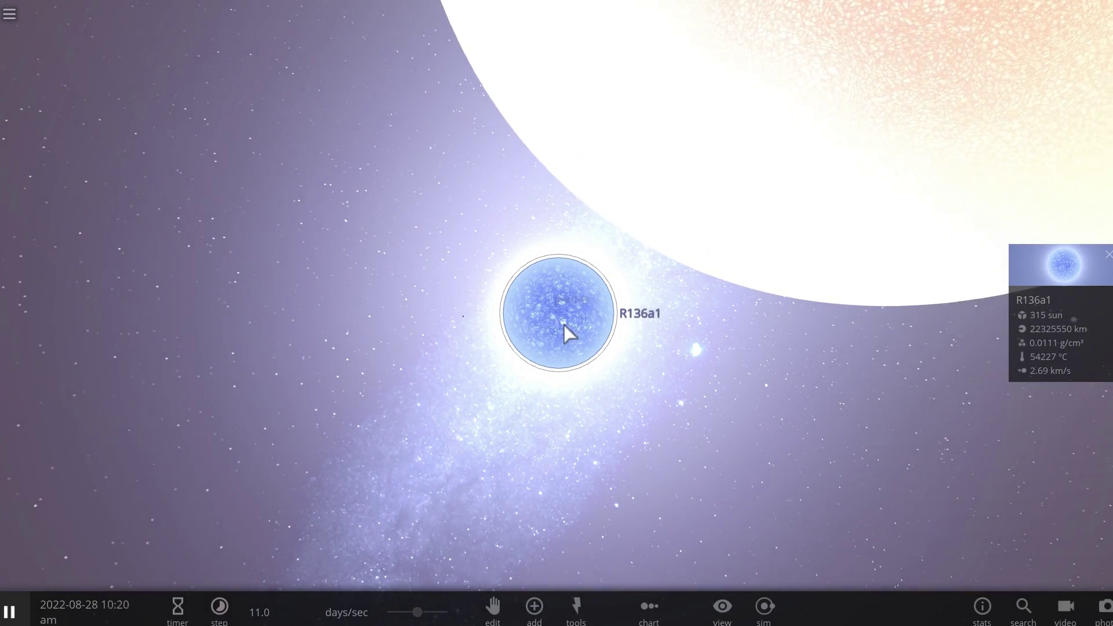
left_click(1038, 266)
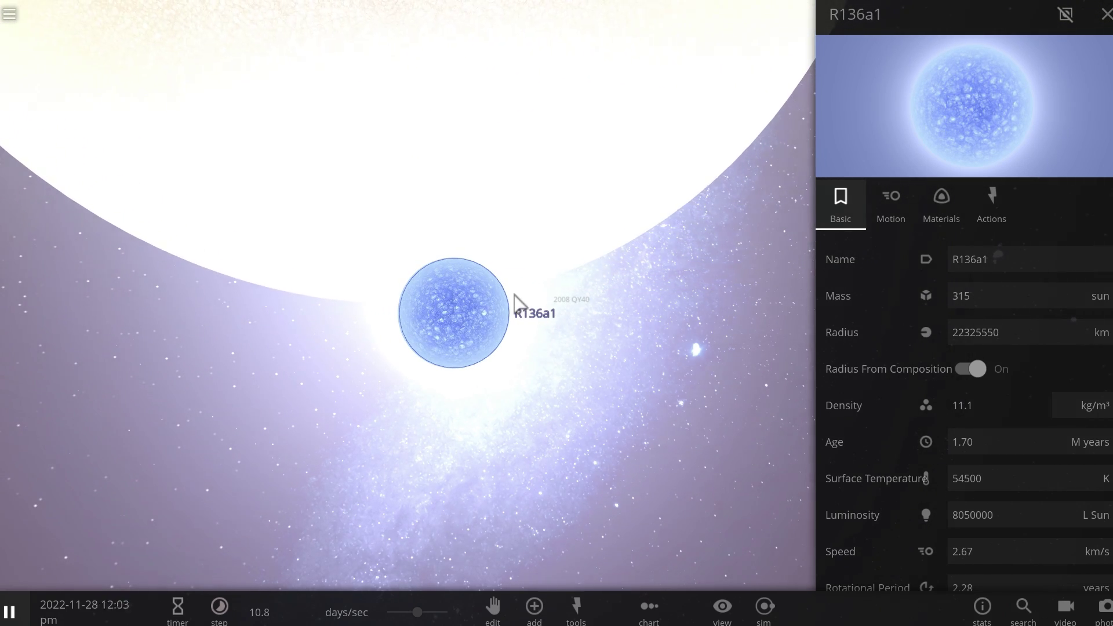
scroll(516, 301, "down", 5)
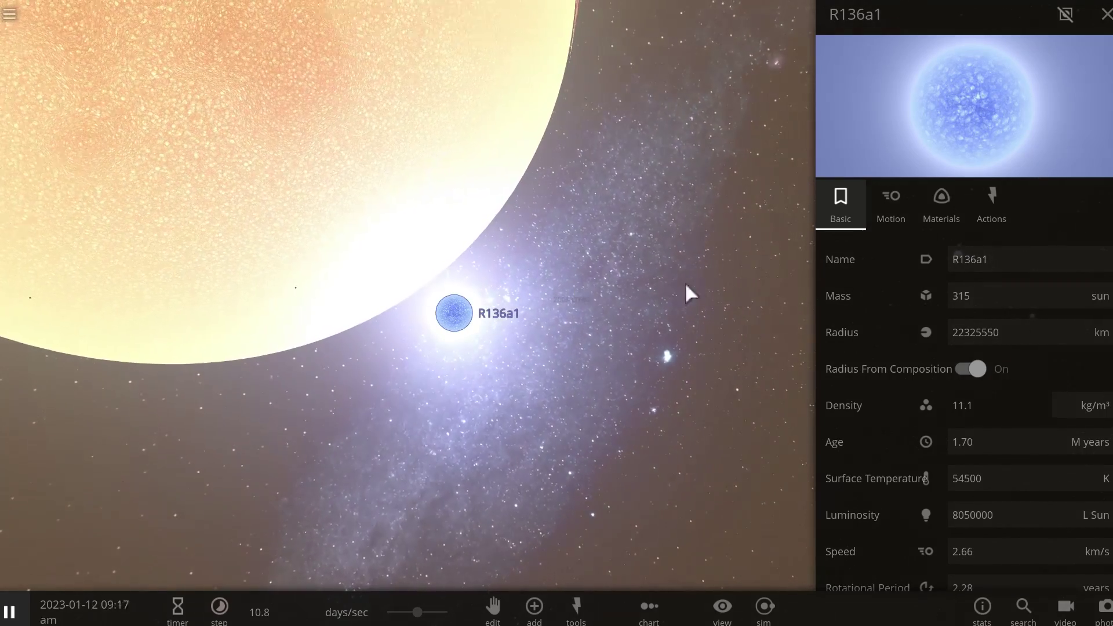
left_click(1086, 339)
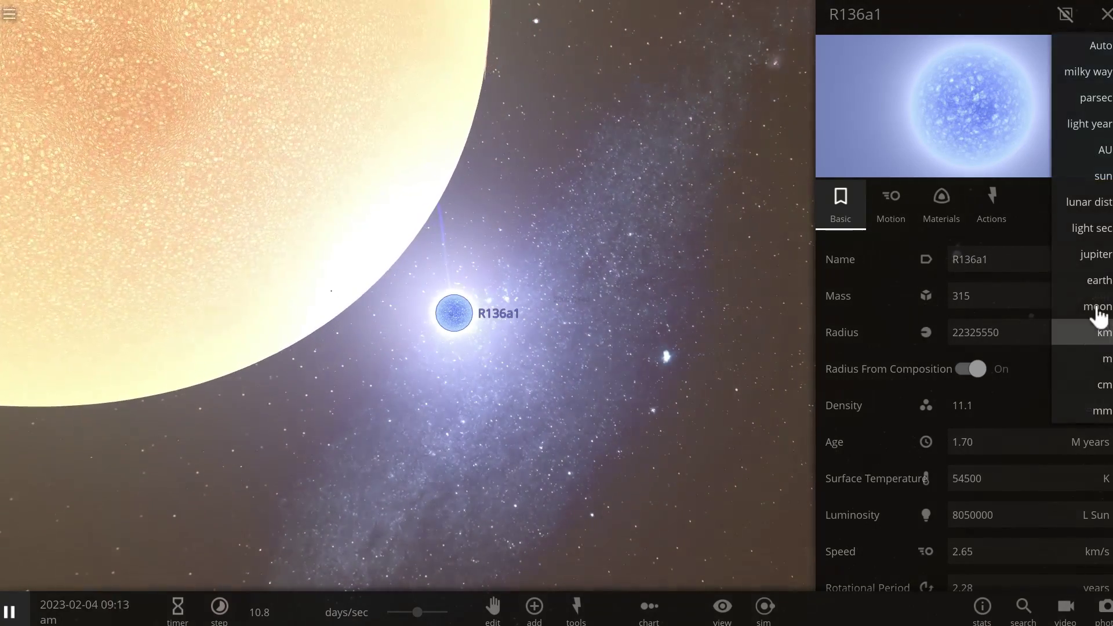
left_click(1100, 151)
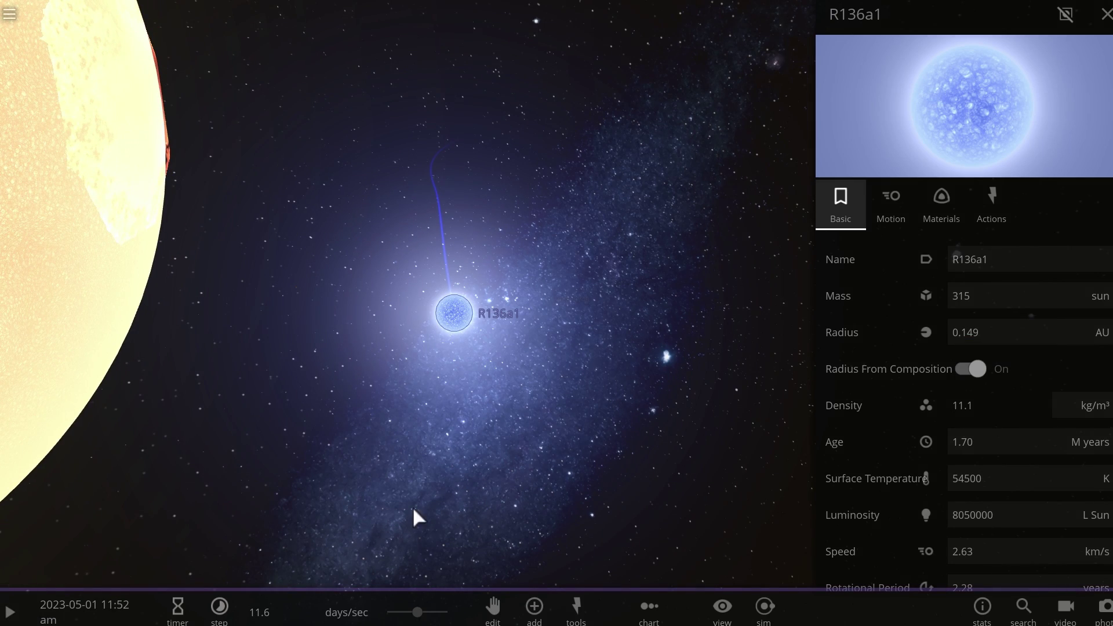
With the simulation paused, enlarge R136a1's radius to 24.8 AU and compare its size with UY Scuti
scroll(480, 422, "down", 5)
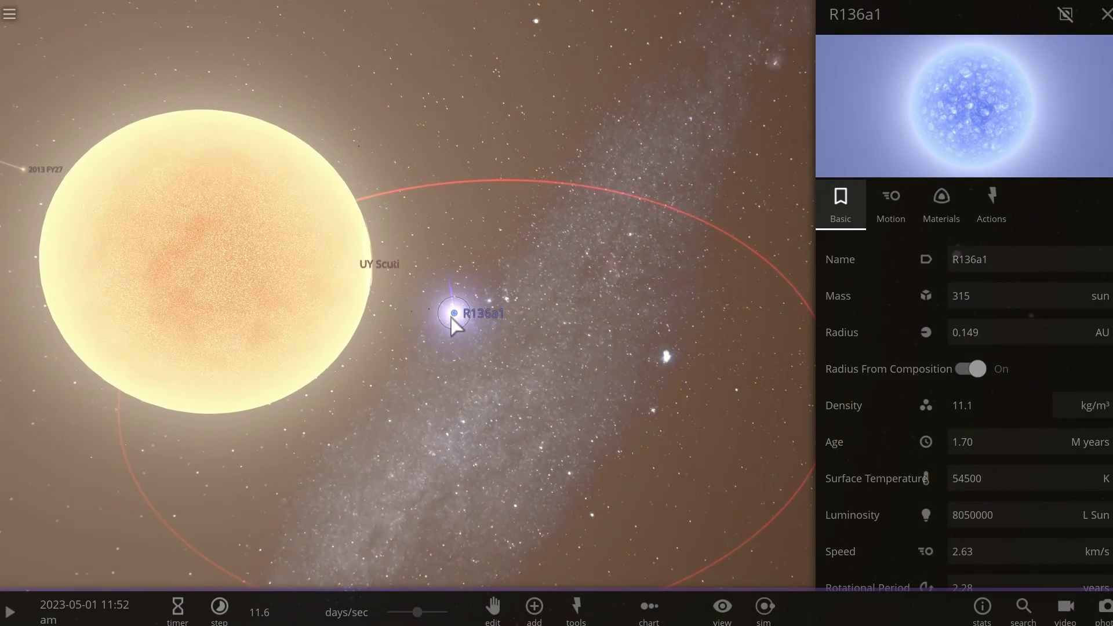
left_click(493, 606)
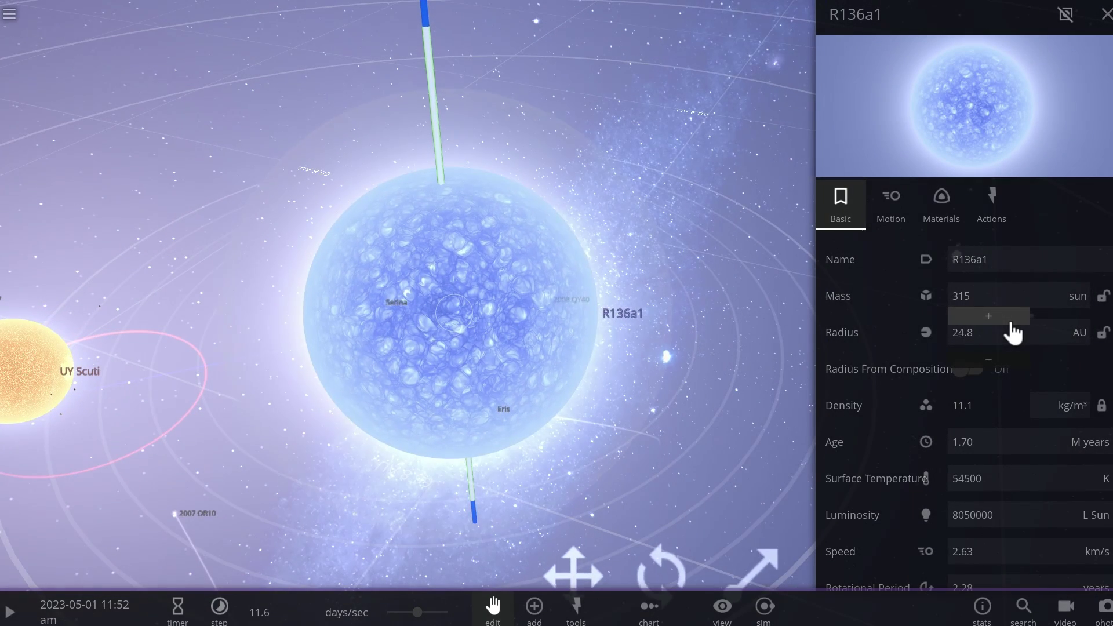
scroll(569, 329, "down", 3)
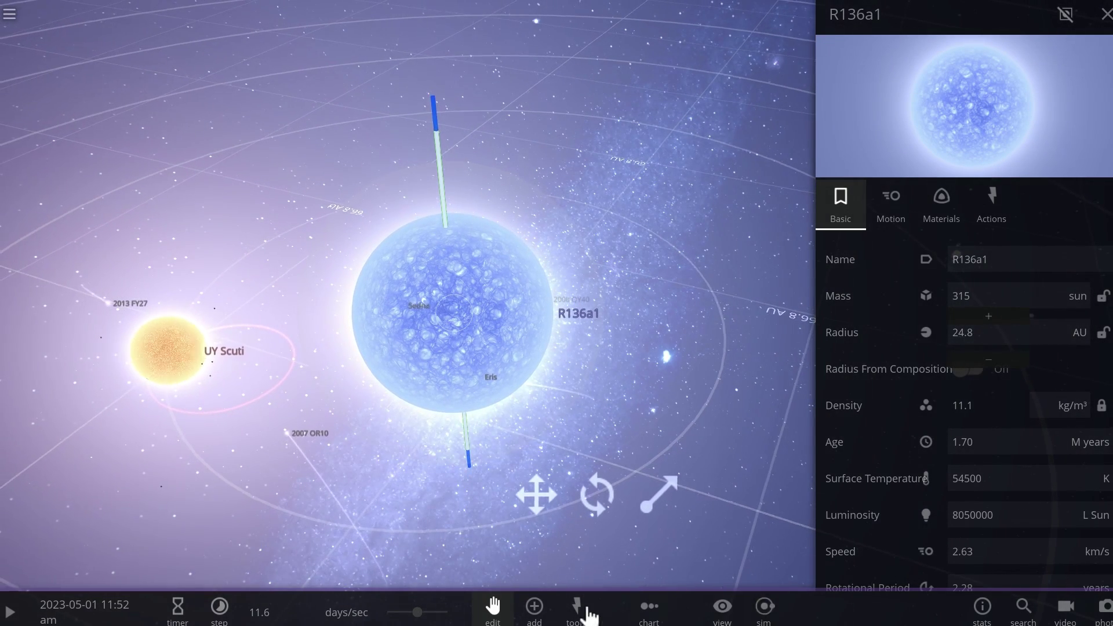
left_click_drag(434, 487, 500, 423)
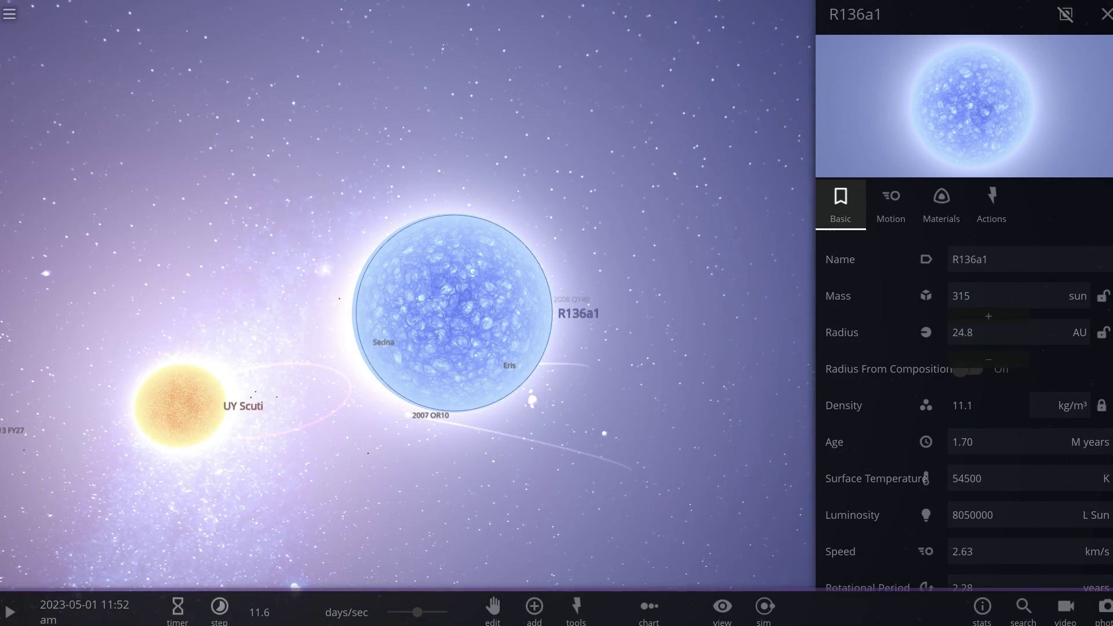
left_click(1106, 13)
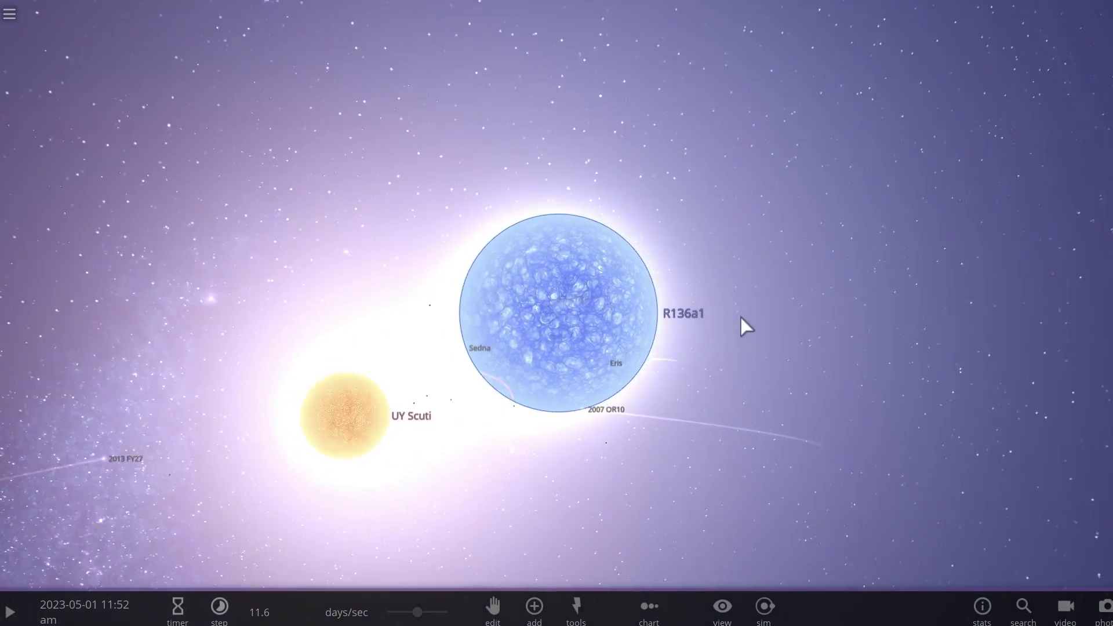
scroll(730, 337, "up", 2)
scroll(721, 352, "down", 2)
left_click_drag(706, 360, 545, 382)
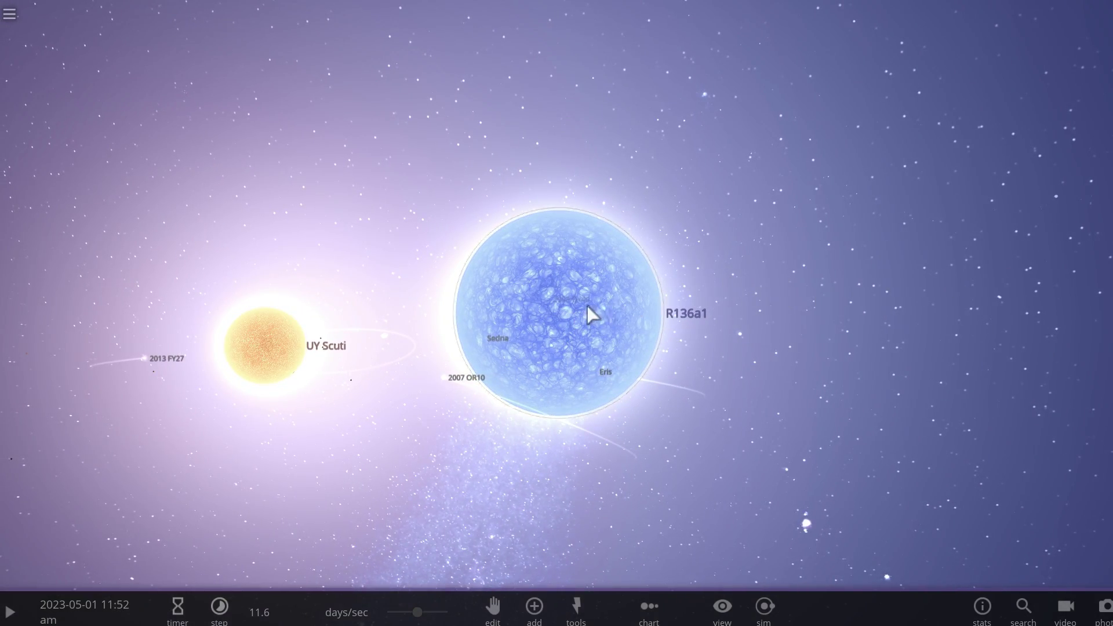
Set R136a1's surface temperature to 3500 K and close its properties
left_click(546, 318)
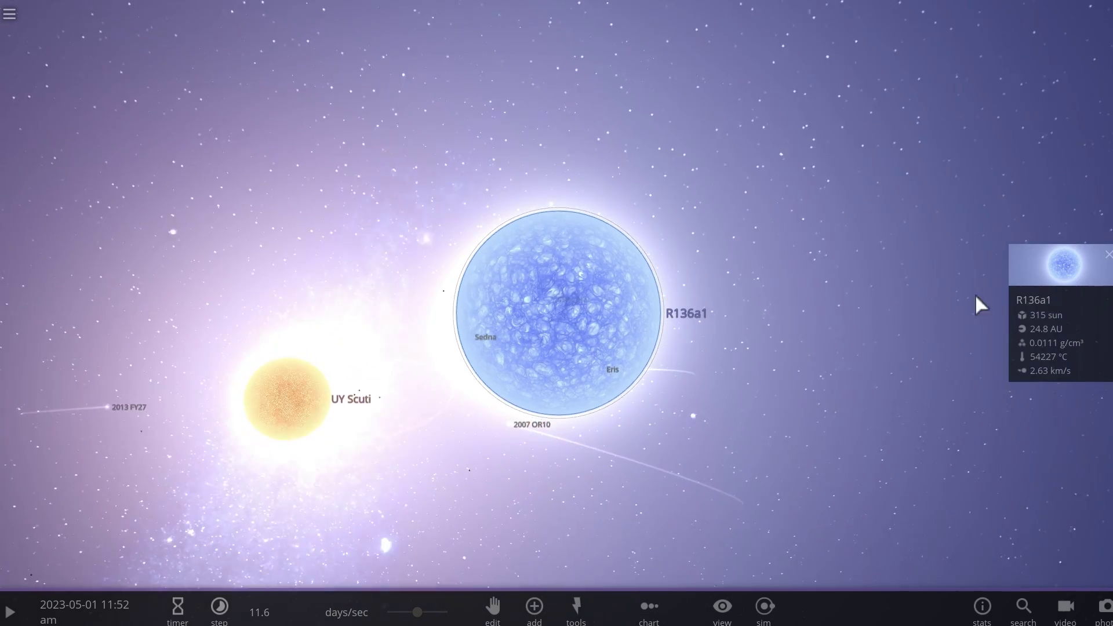
left_click(1052, 293)
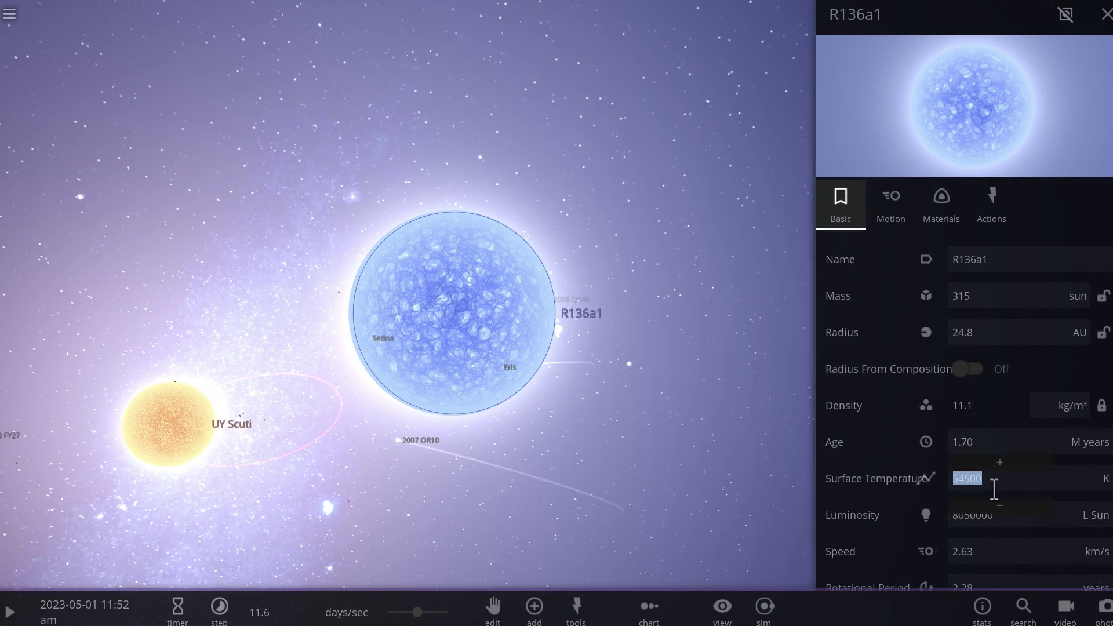
type("0")
key("Return")
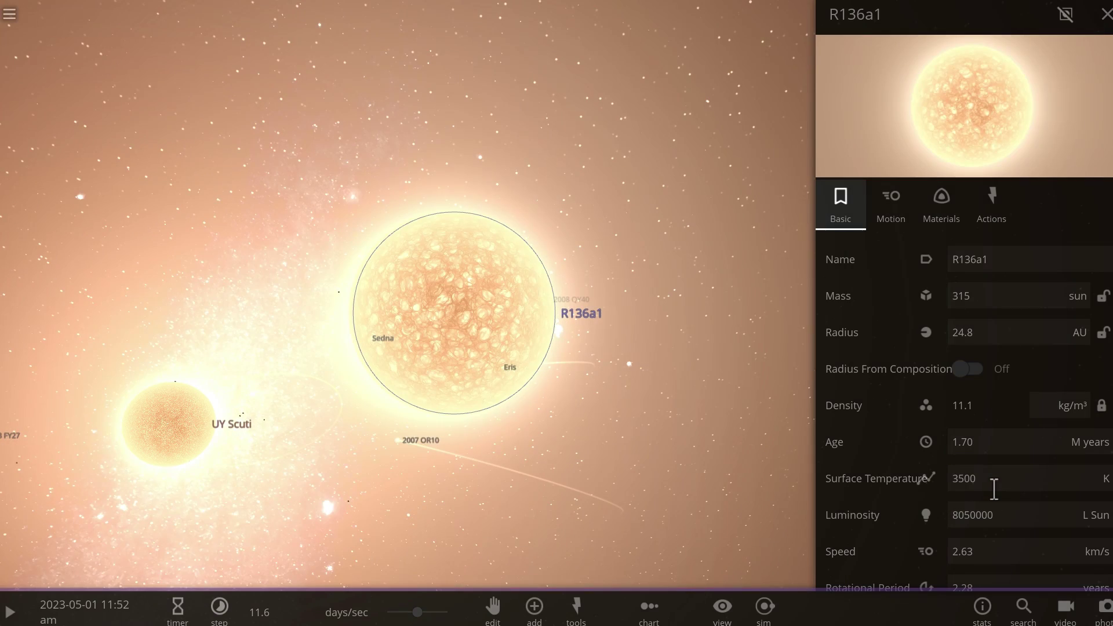
left_click(1107, 14)
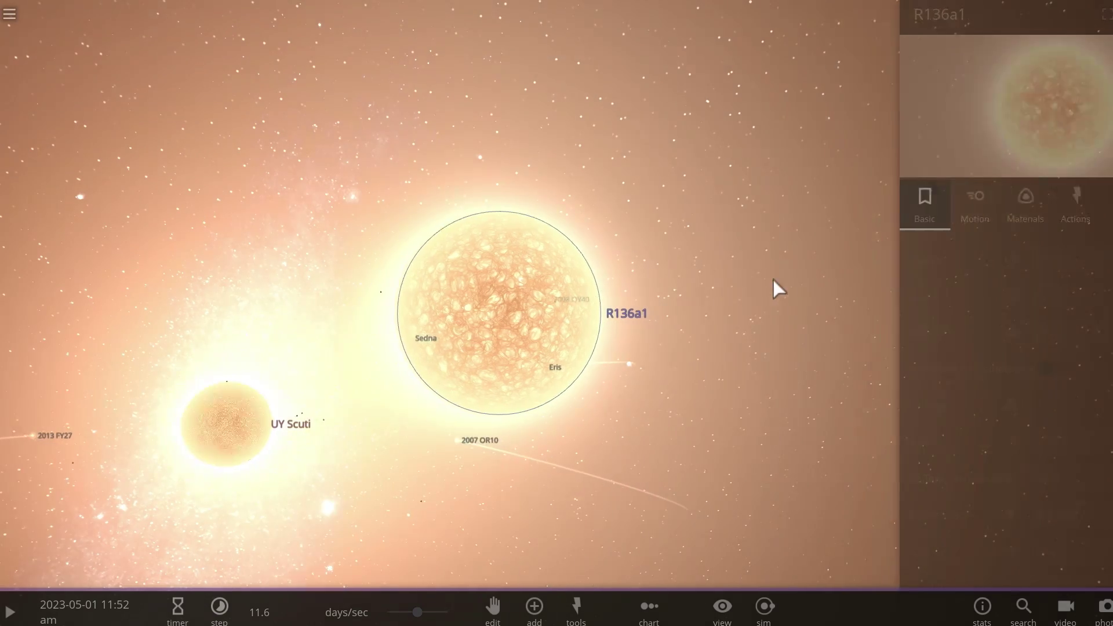
Resume the simulation and examine the cooled R136a1 beside UY Scuti, centring the view on the small body 2007 OC10
left_click_drag(613, 406, 502, 403)
scroll(545, 418, "up", 3)
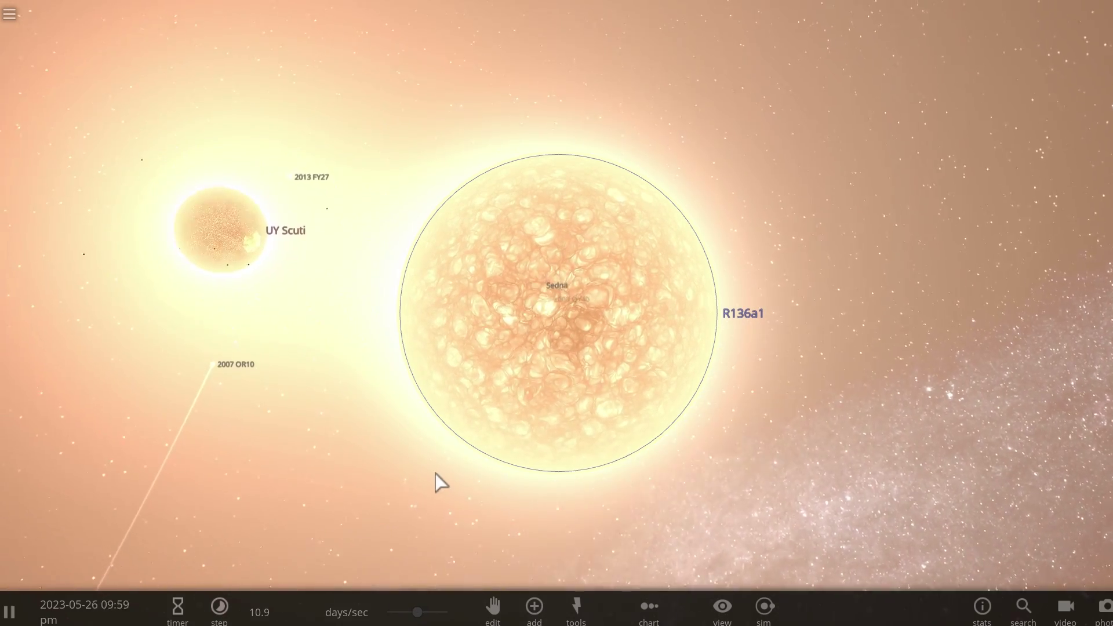
scroll(436, 474, "up", 3)
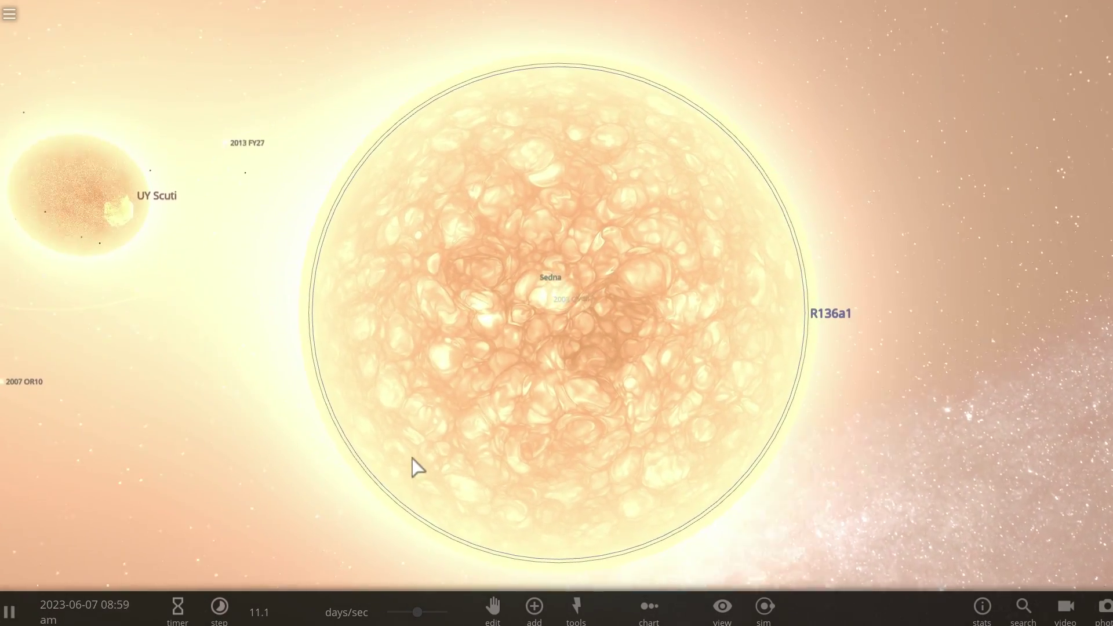
scroll(406, 463, "down", 3)
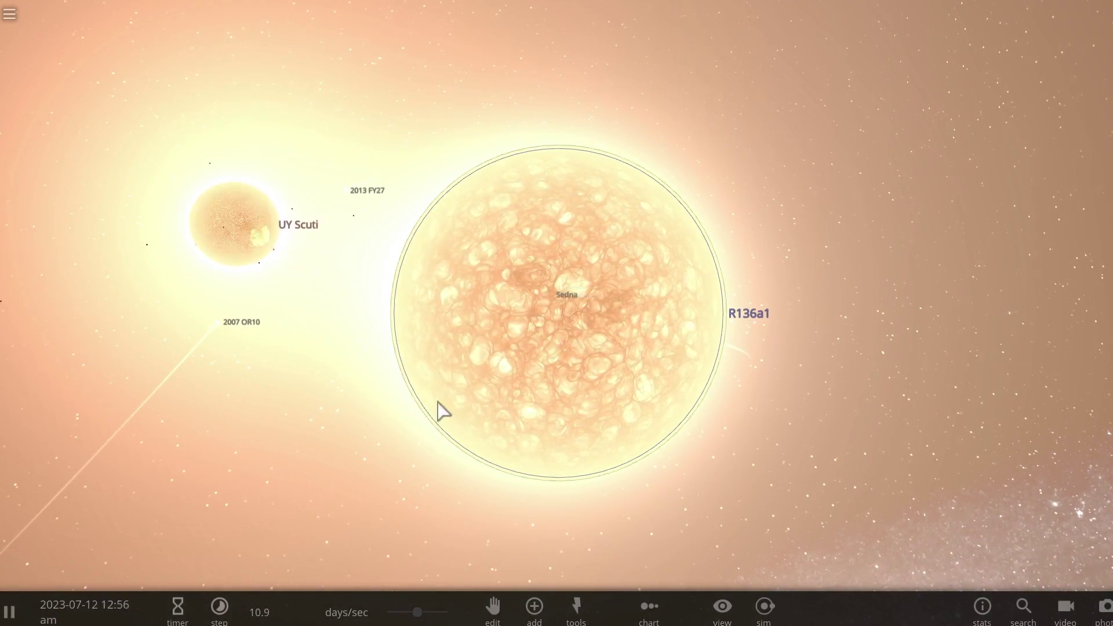
double_click(218, 237)
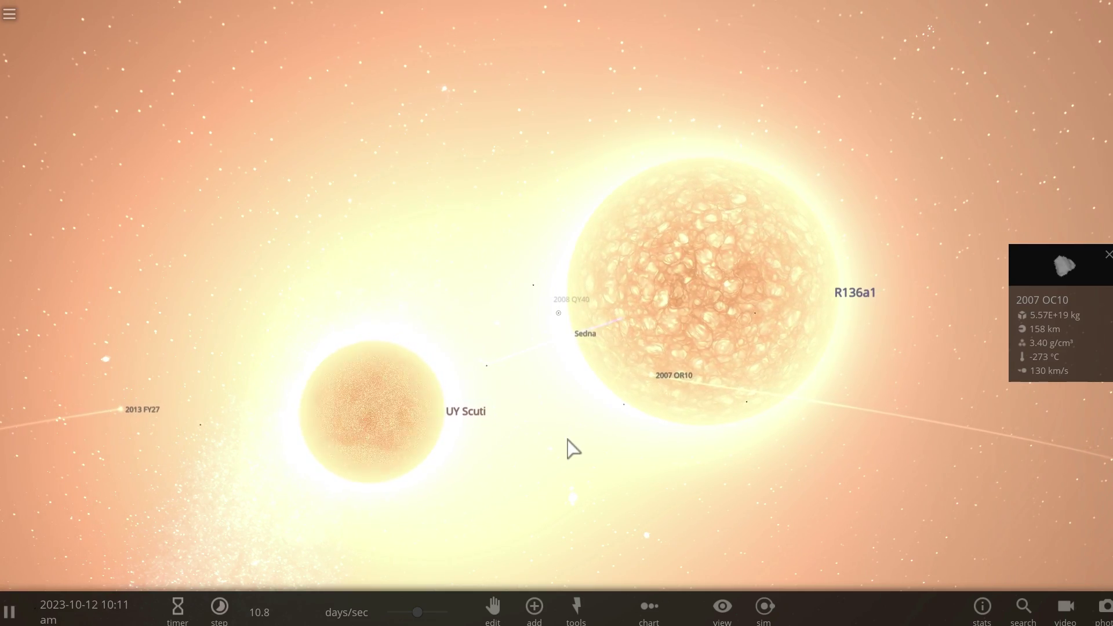
scroll(594, 428, "down", 10)
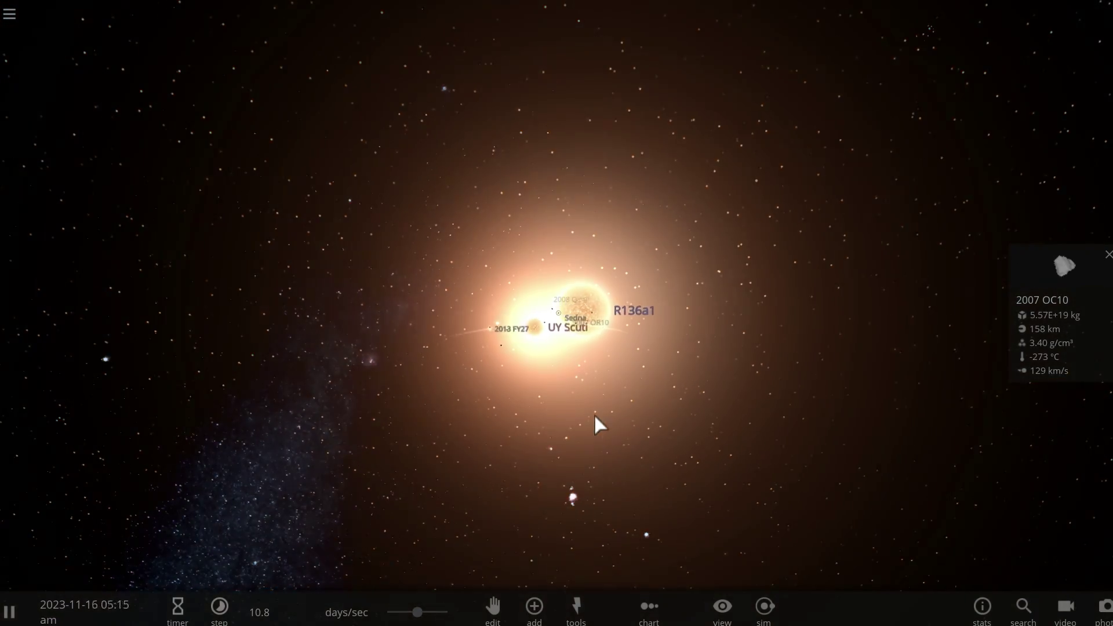
key("space")
left_click(575, 606)
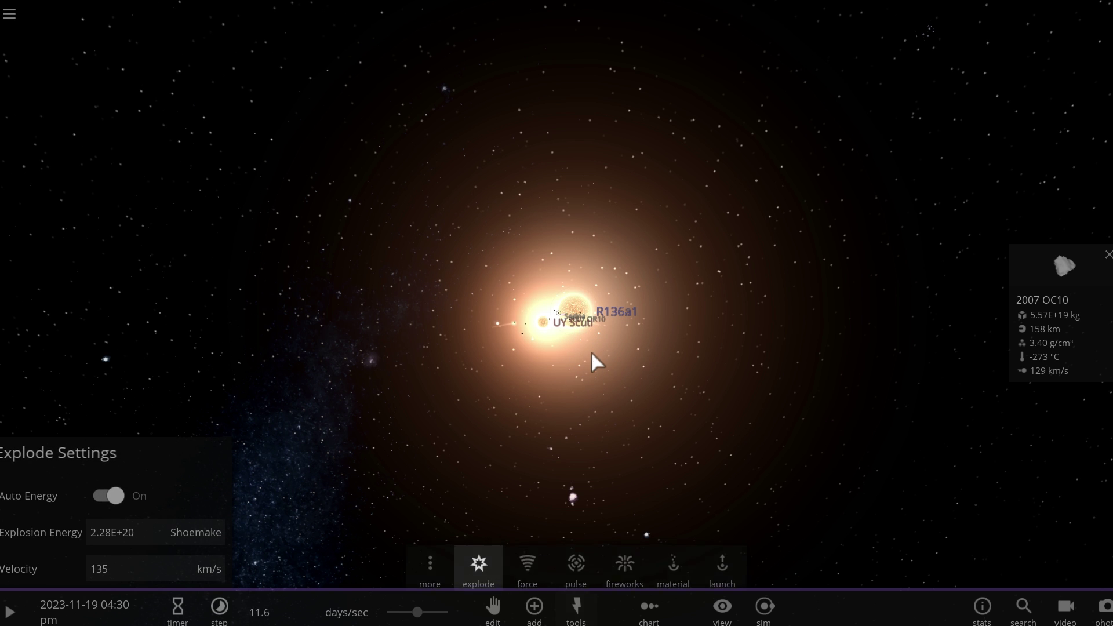
key("Escape")
key("space")
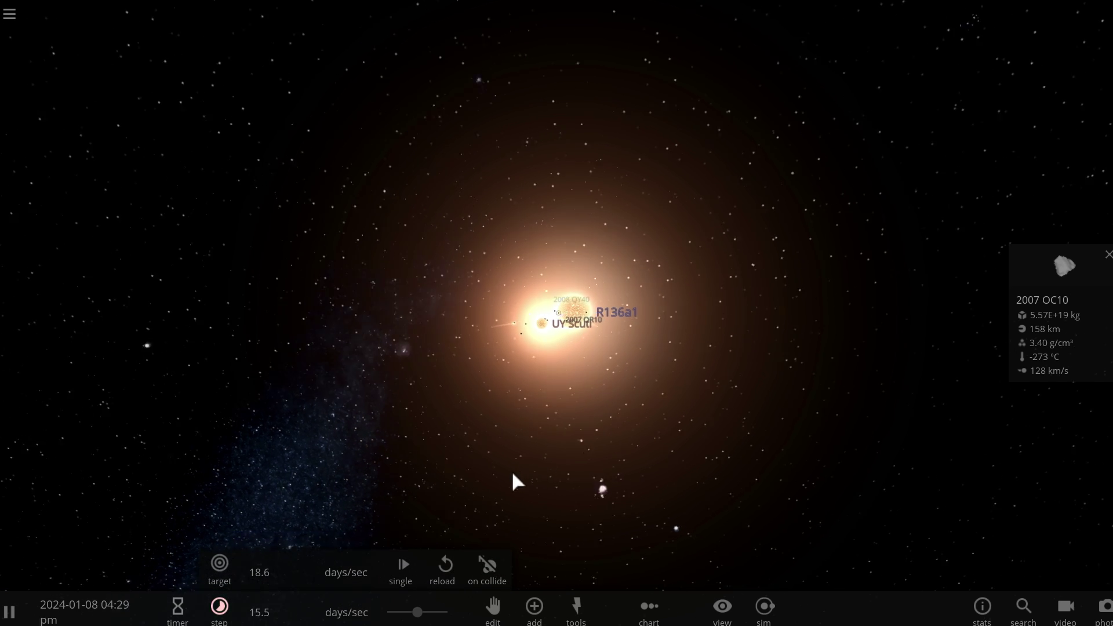
Explode R136a1 with automatic energy, run the simulation and view the whole supernova cloud from far out
key("space")
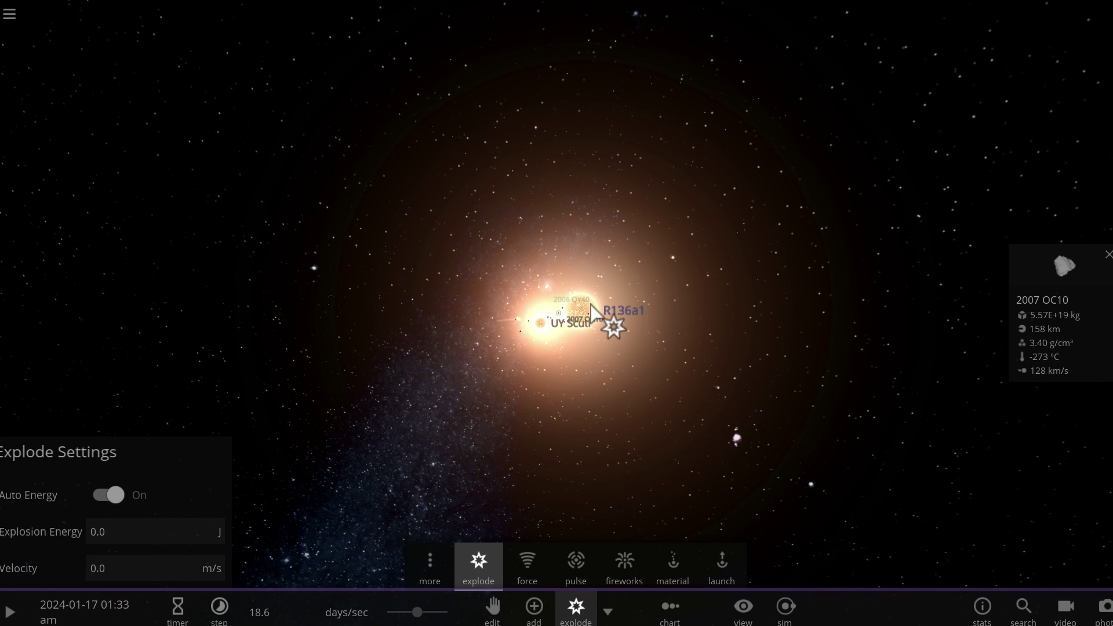
key("space")
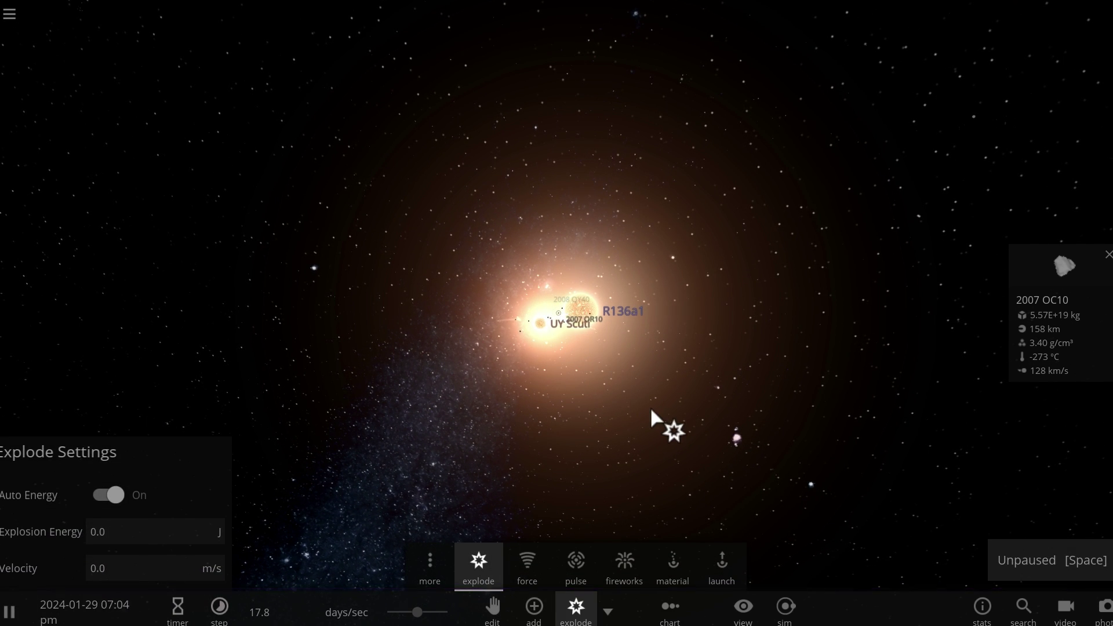
key("space")
scroll(607, 339, "up", 3)
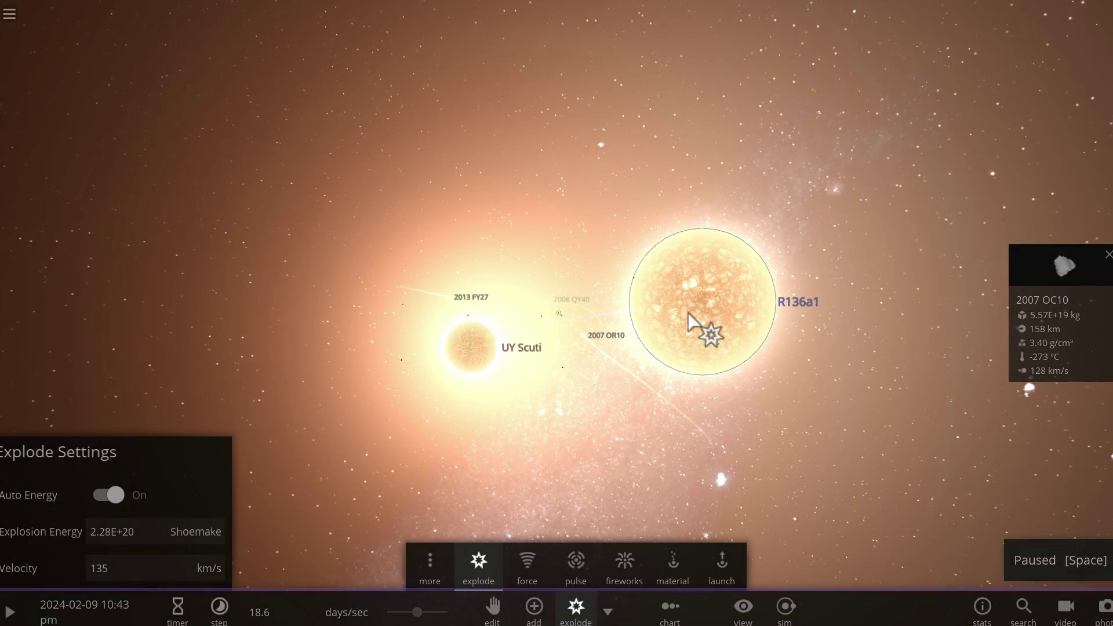
scroll(699, 301, "down", 2)
left_click(558, 486)
key("space")
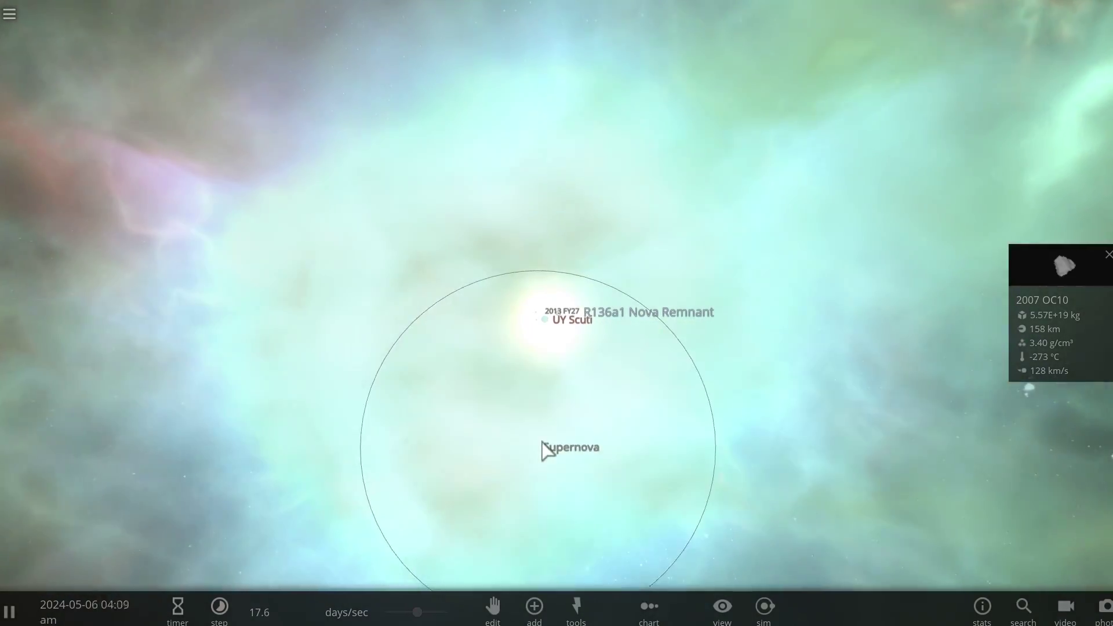
scroll(541, 428, "down", 10)
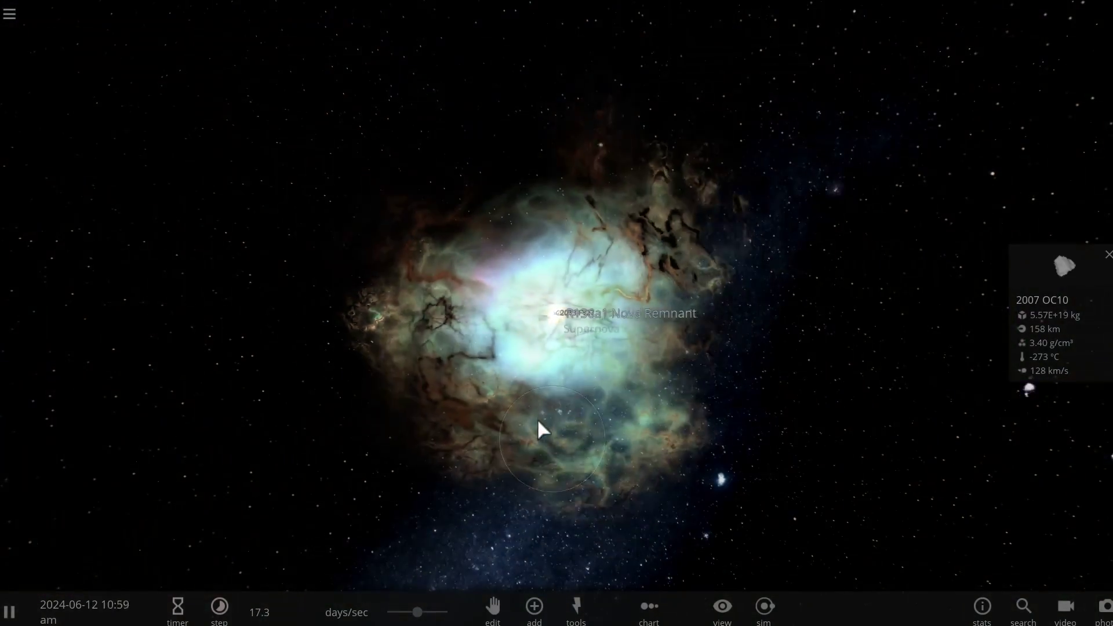
Examine the expanding supernova cloud from several angles and move in towards its centre
left_click_drag(538, 423, 572, 412)
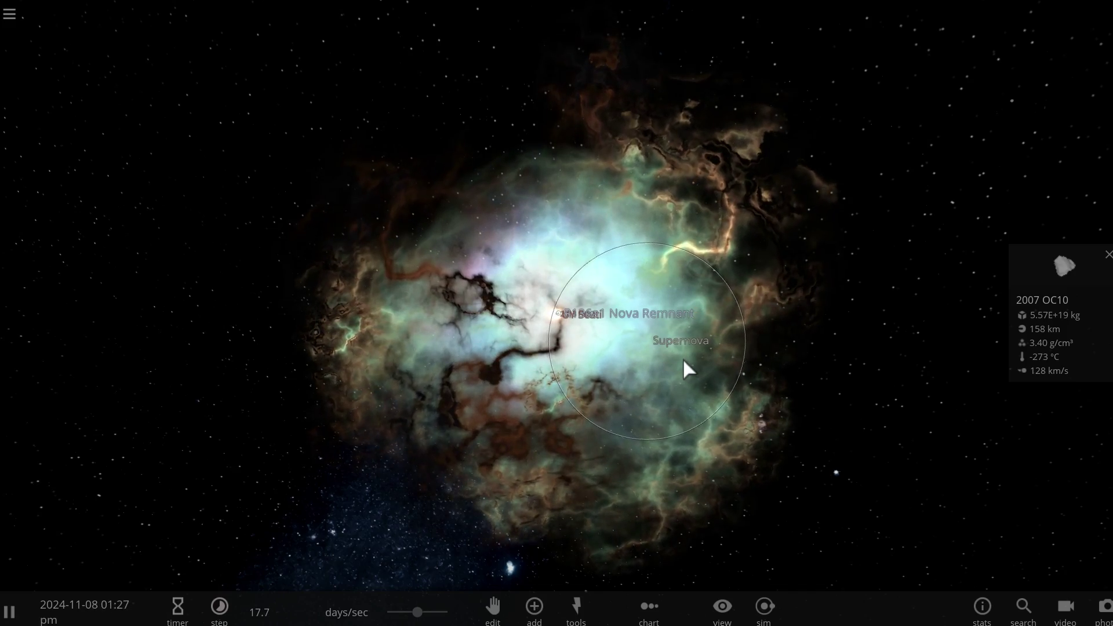
left_click_drag(684, 361, 829, 330)
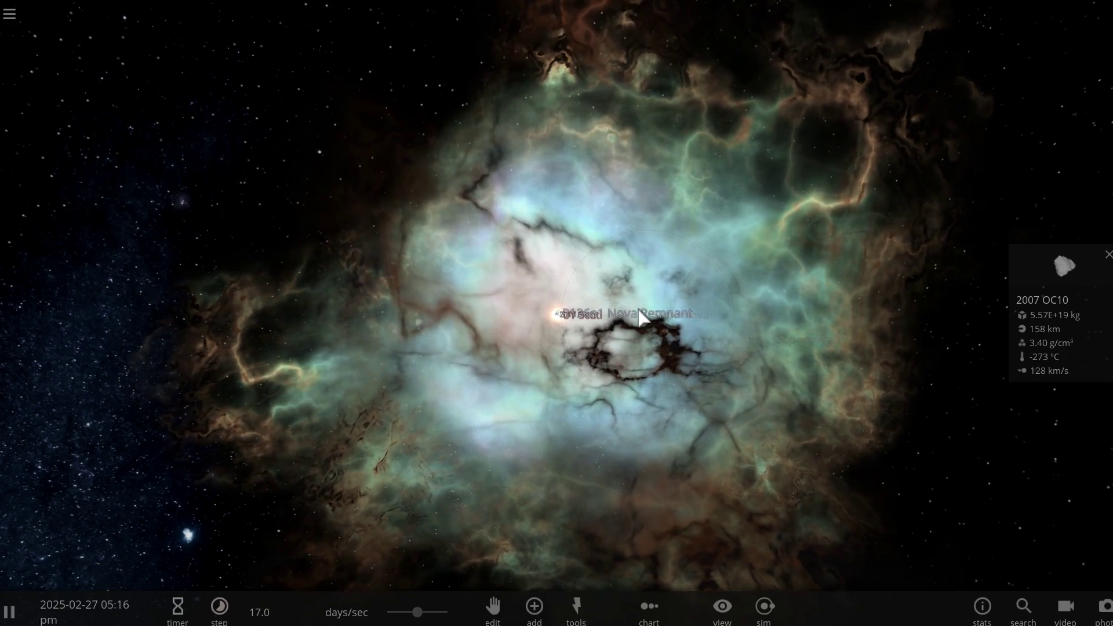
left_click_drag(220, 368, 244, 343)
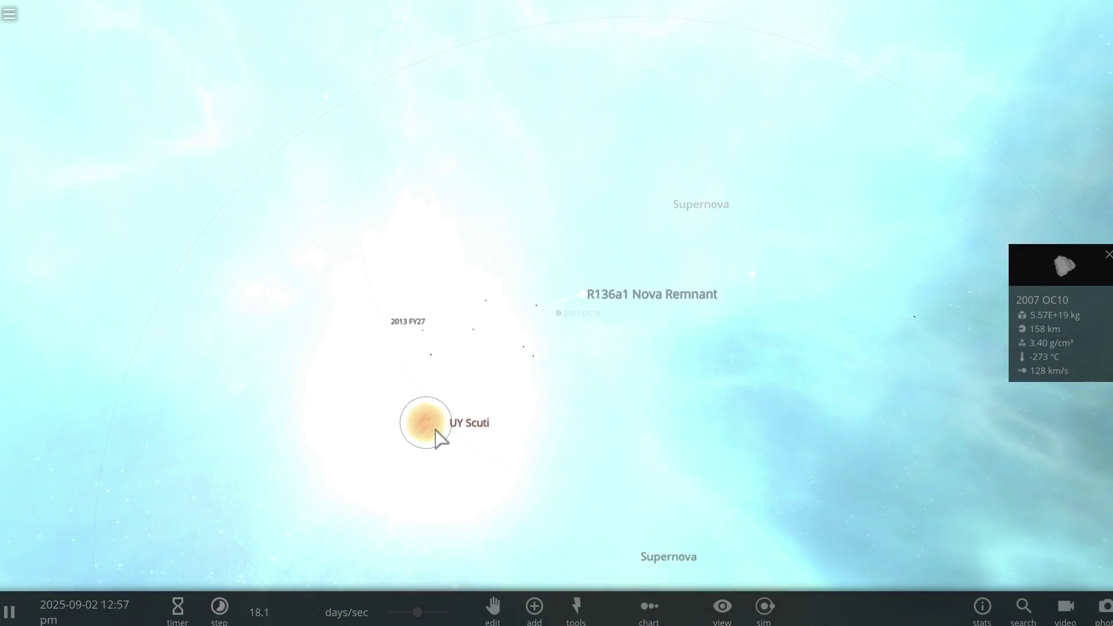
Centre the view on UY Scuti, then on the R136a1 Nova Remnant, and examine the remnant up close
double_click(428, 429)
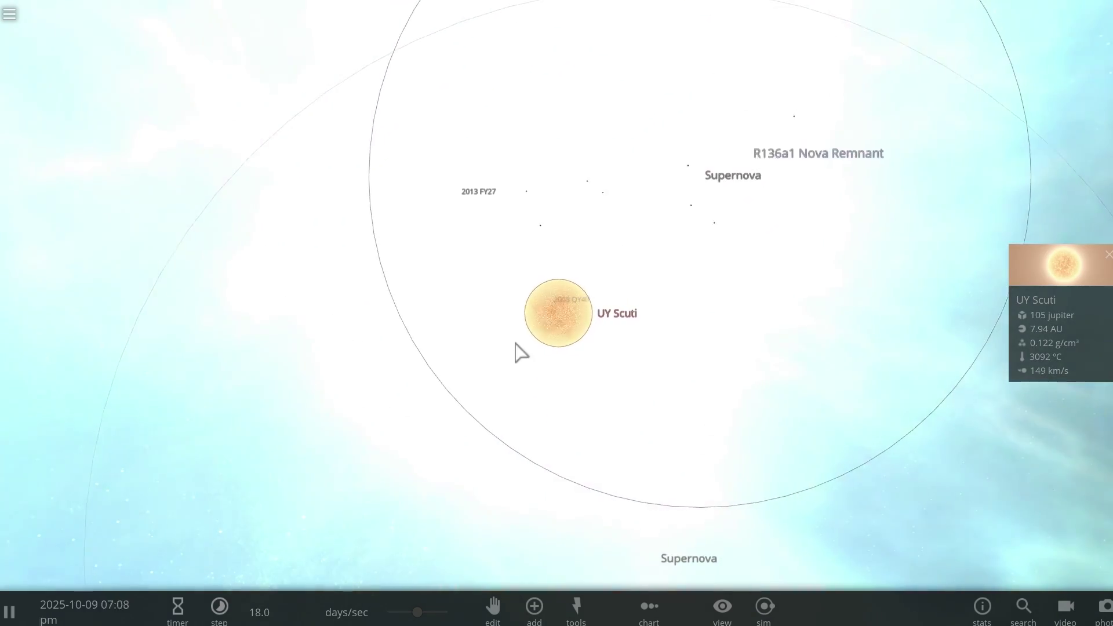
left_click(717, 200)
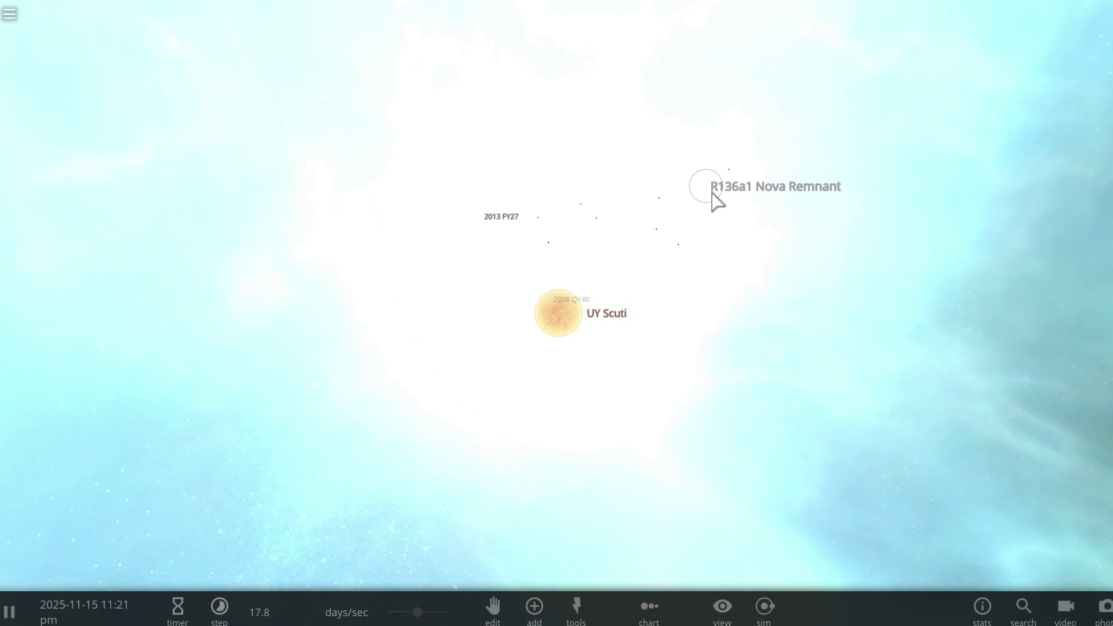
double_click(717, 200)
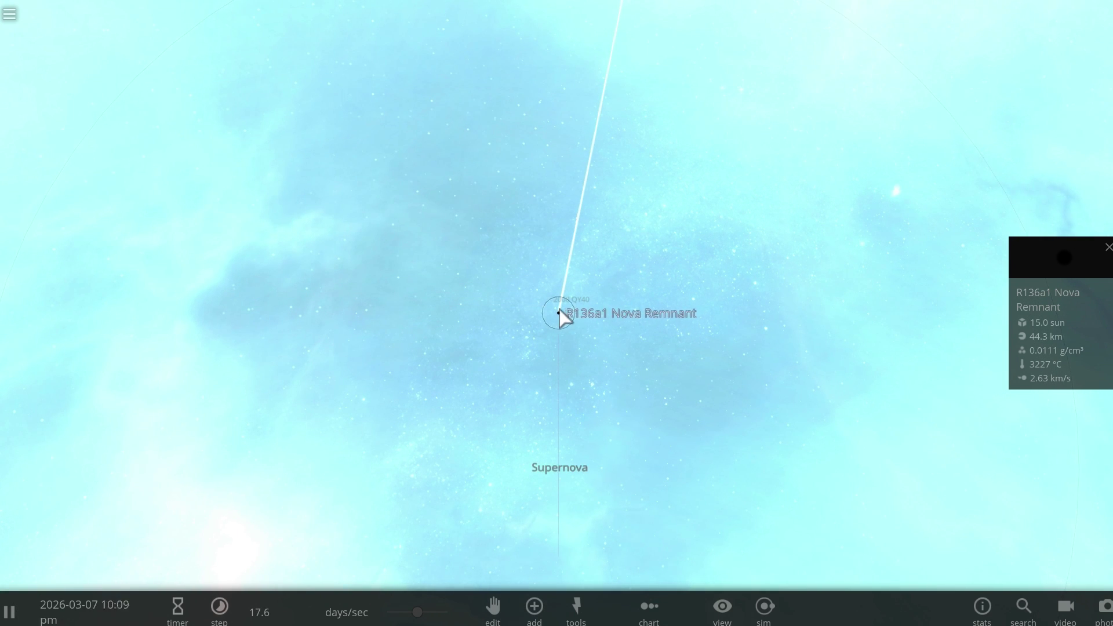
double_click(559, 308)
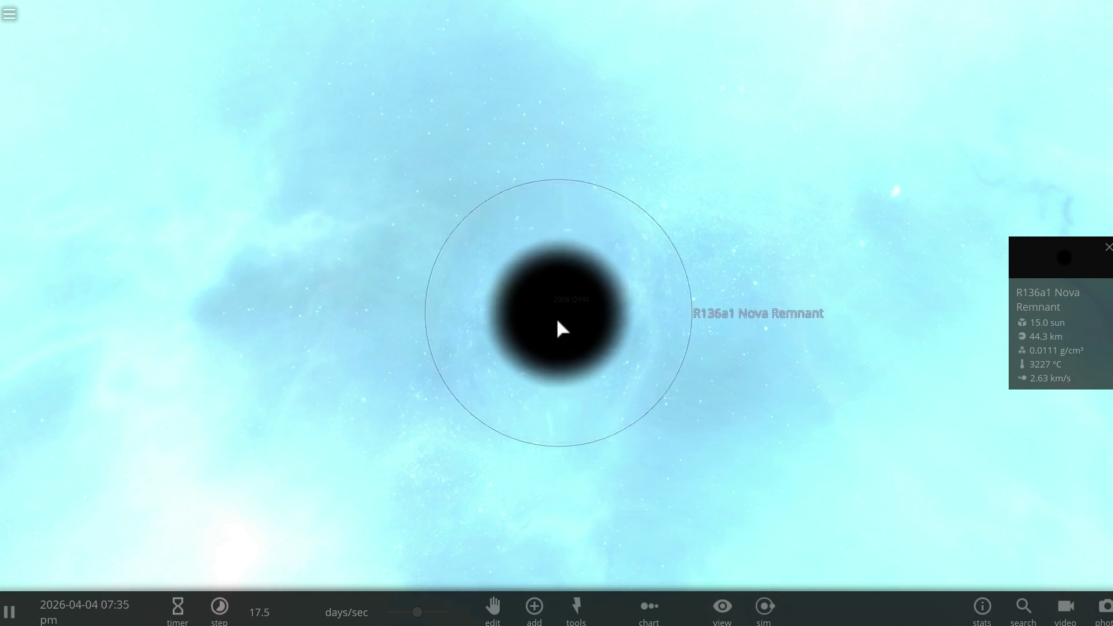
scroll(558, 308, "up", 5)
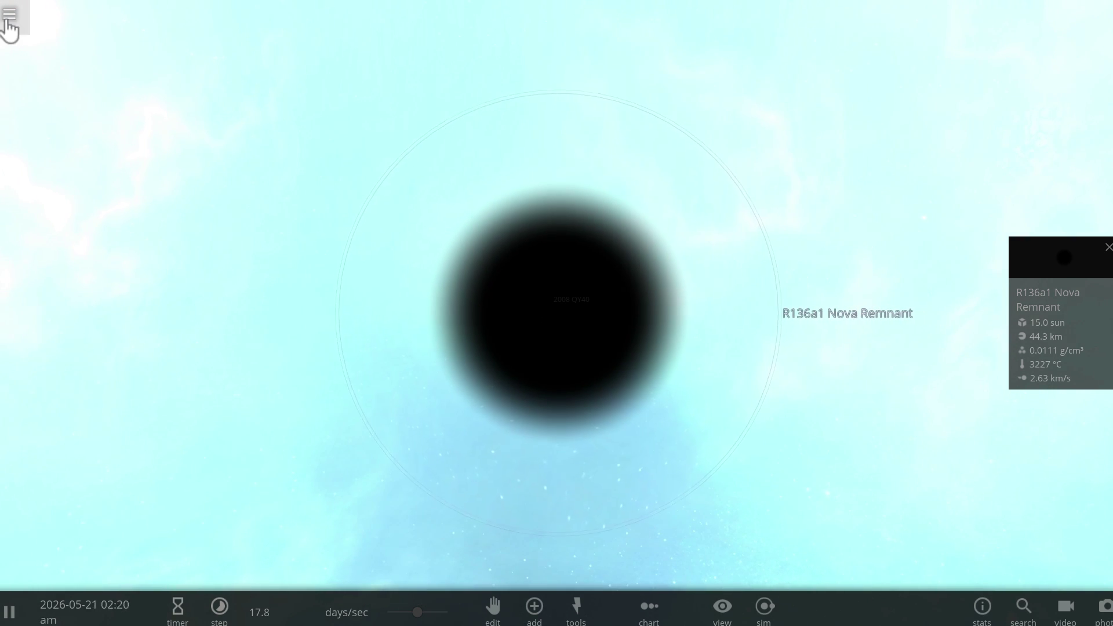
Open the Solar System simulation, pause it and dismiss its description
left_click(9, 13)
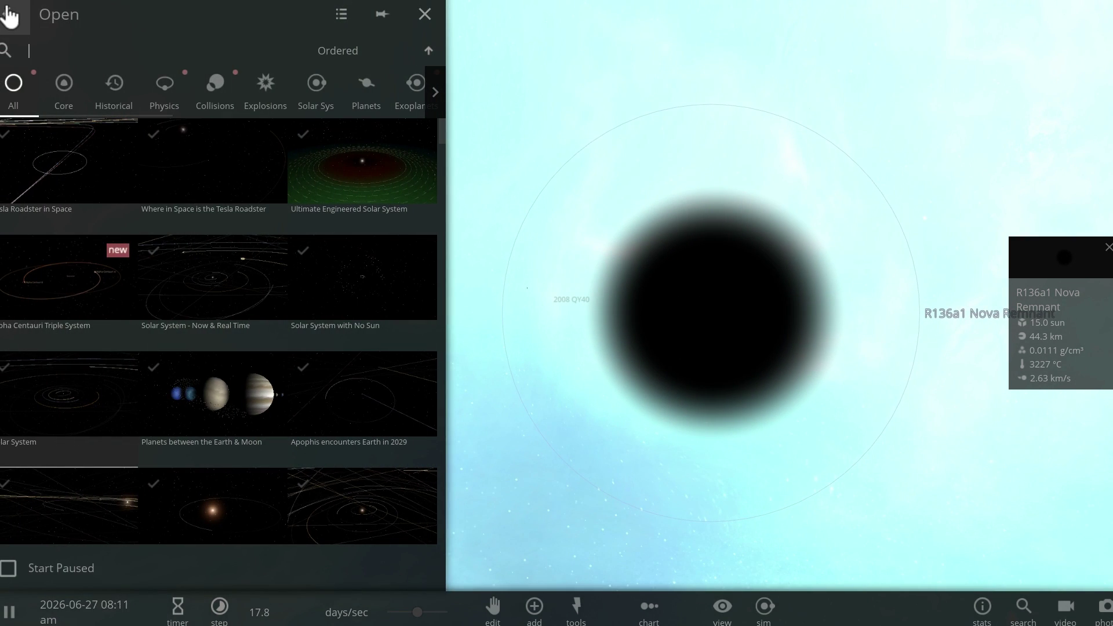
mouse_move(68, 174)
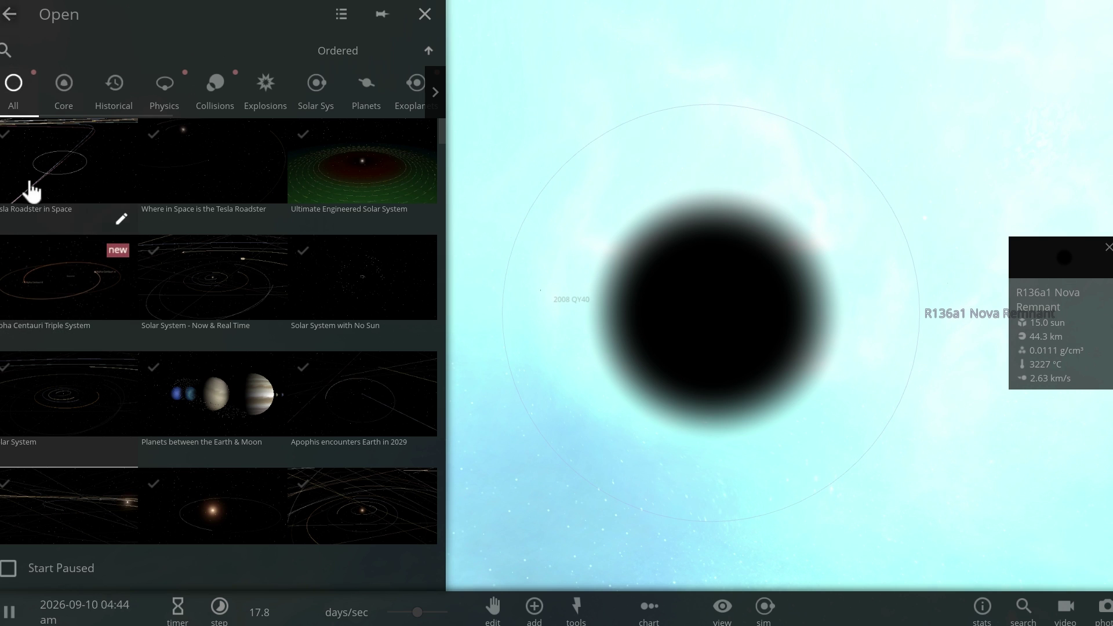
left_click(62, 404)
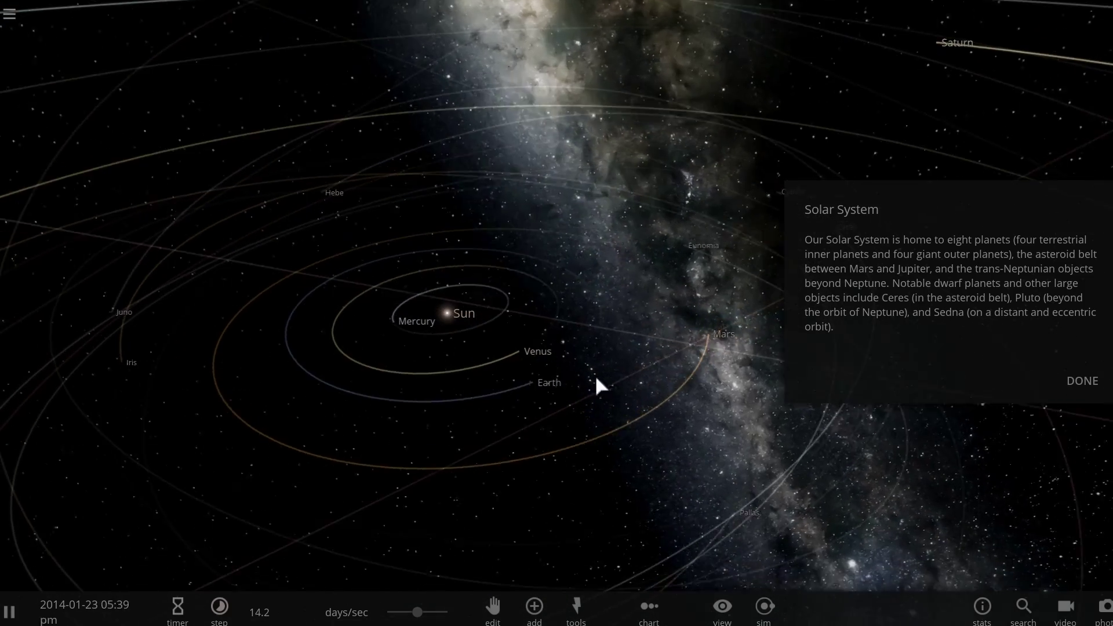
key("space")
left_click(1077, 379)
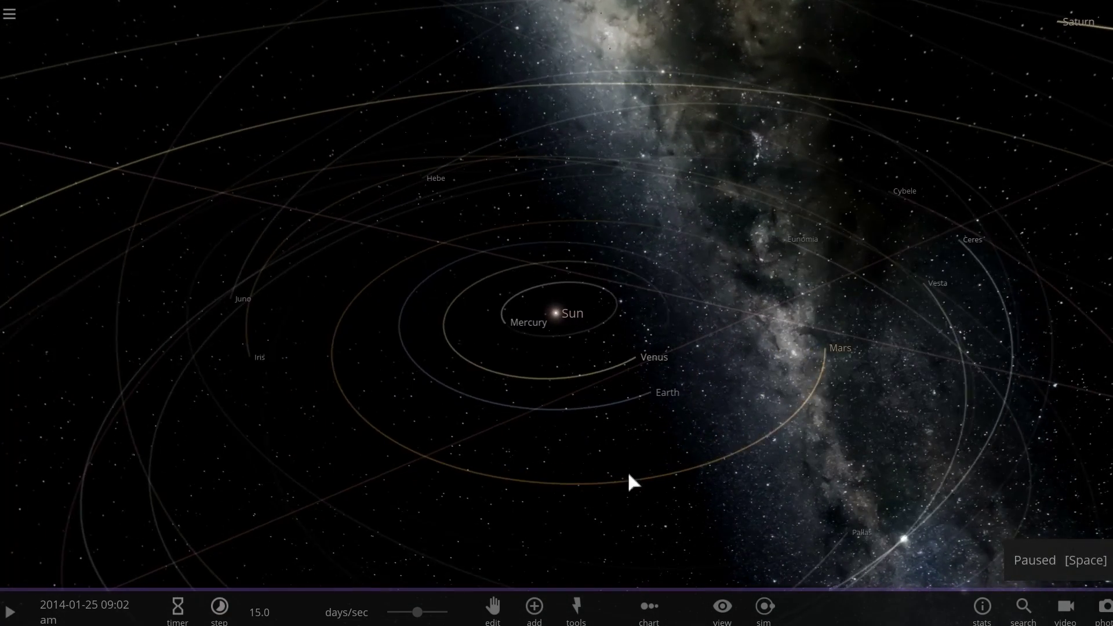
Add the star R136a1 in Orbit mode so that it covers the Sun inside Mercury's orbit
left_click(541, 618)
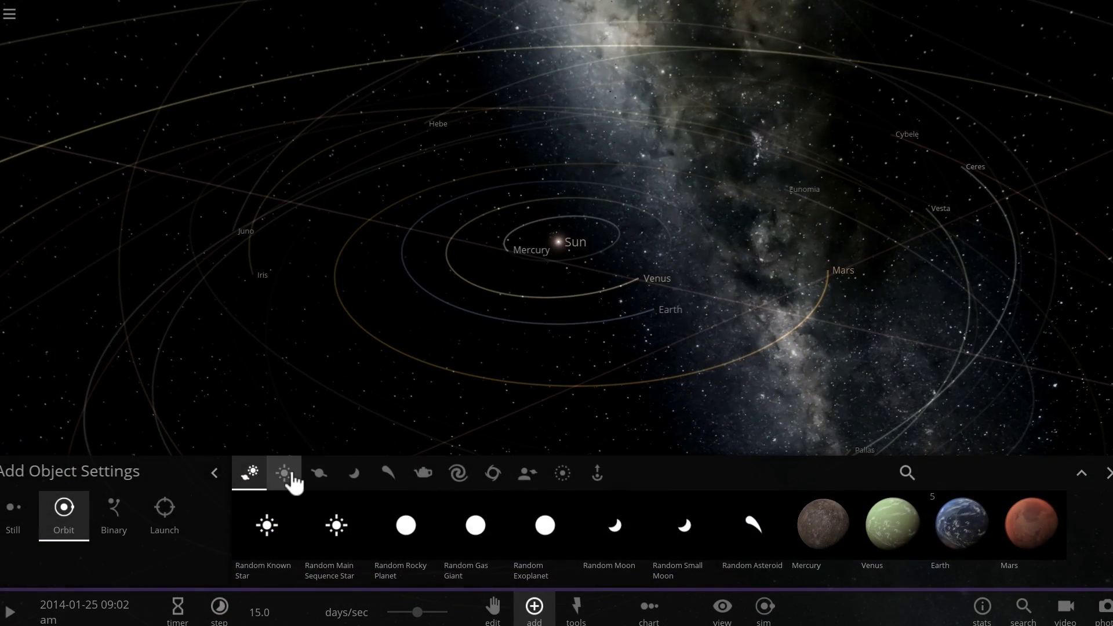
left_click(288, 473)
scroll(759, 536, "down", 6)
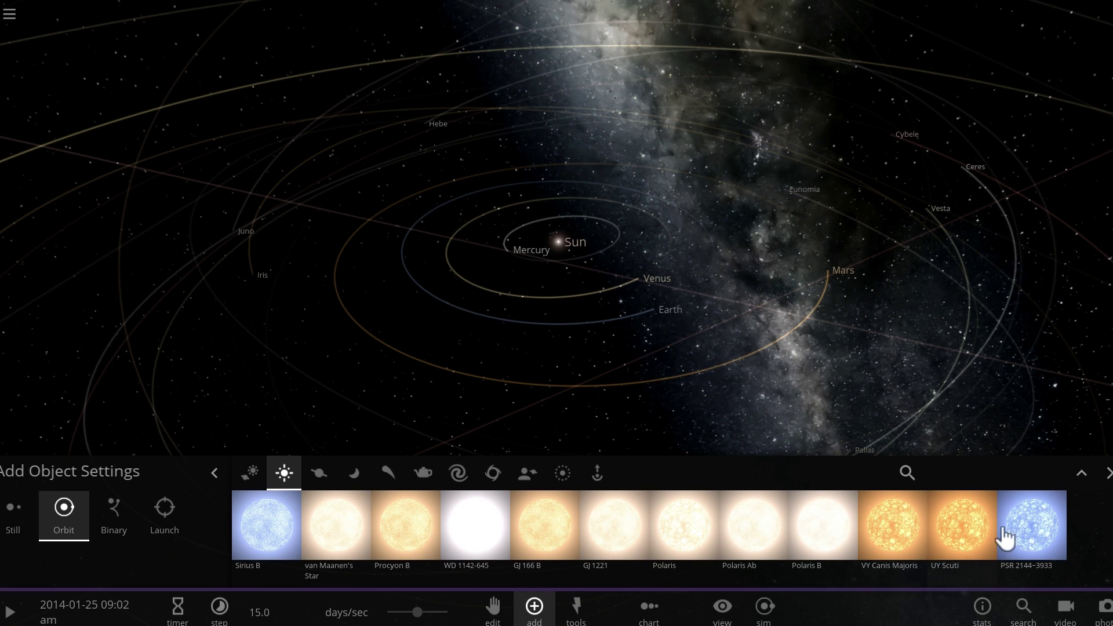
mouse_move(1011, 544)
left_click(817, 532)
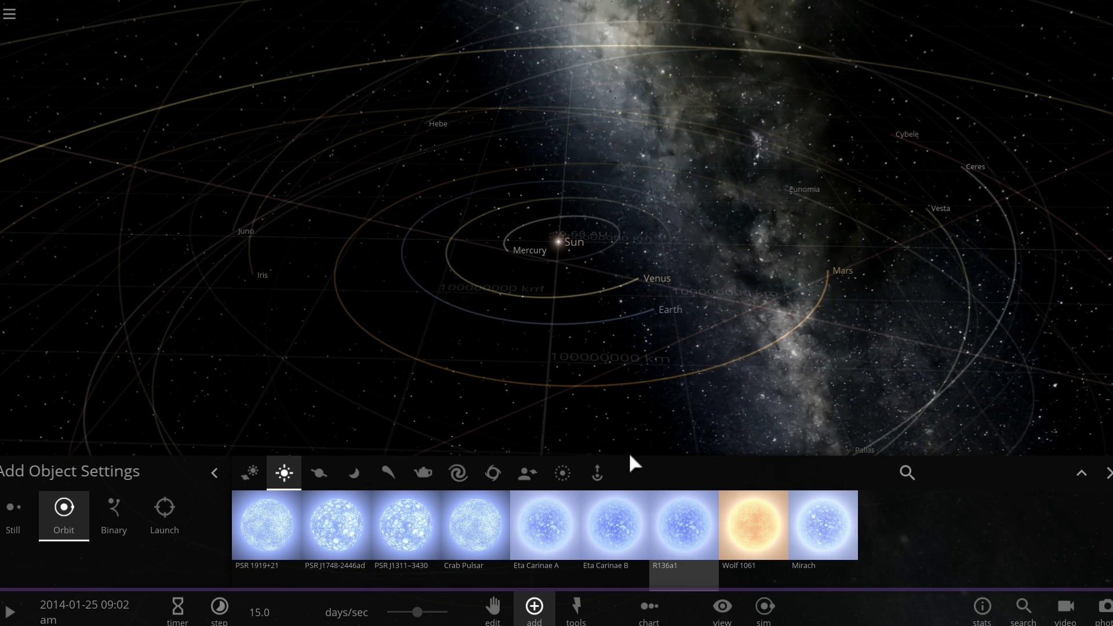
scroll(560, 251, "up", 8)
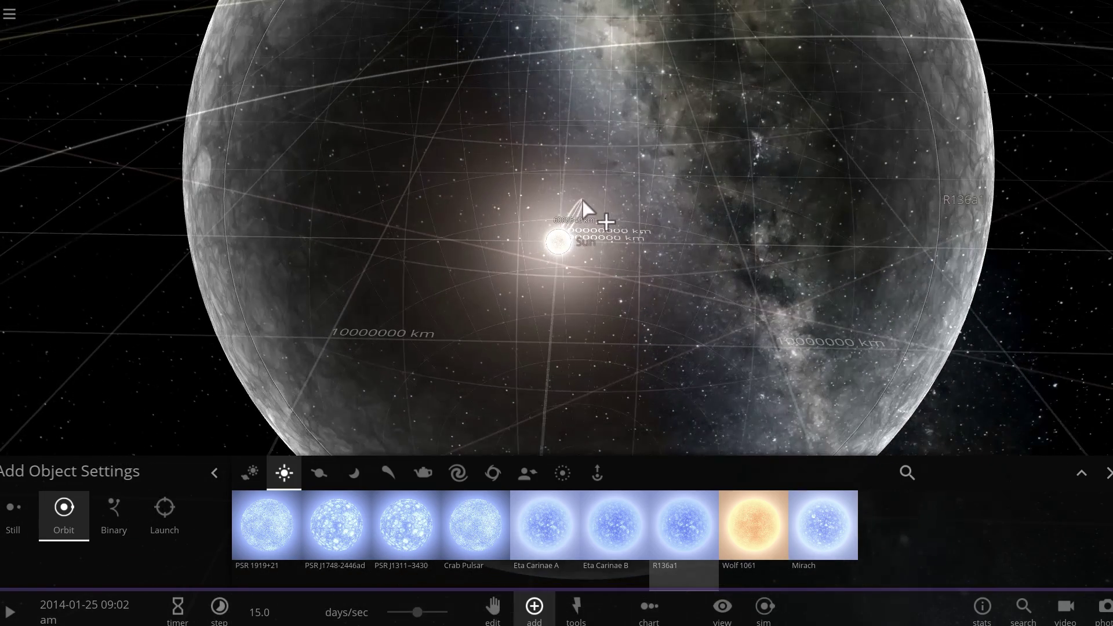
scroll(583, 226, "down", 5)
scroll(583, 215, "down", 3)
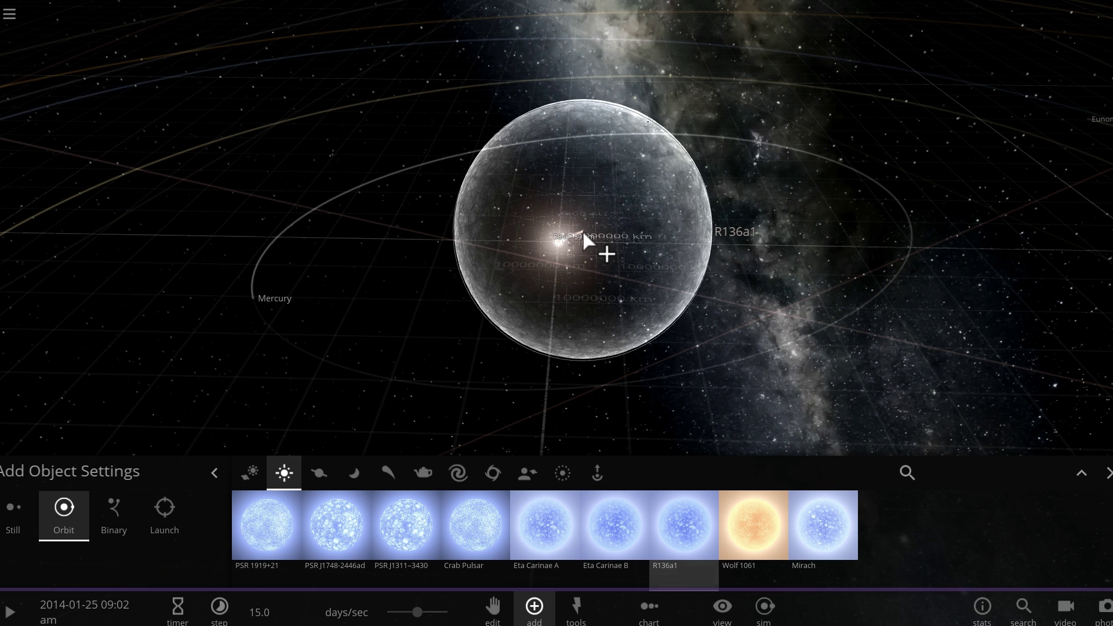
left_click(585, 235)
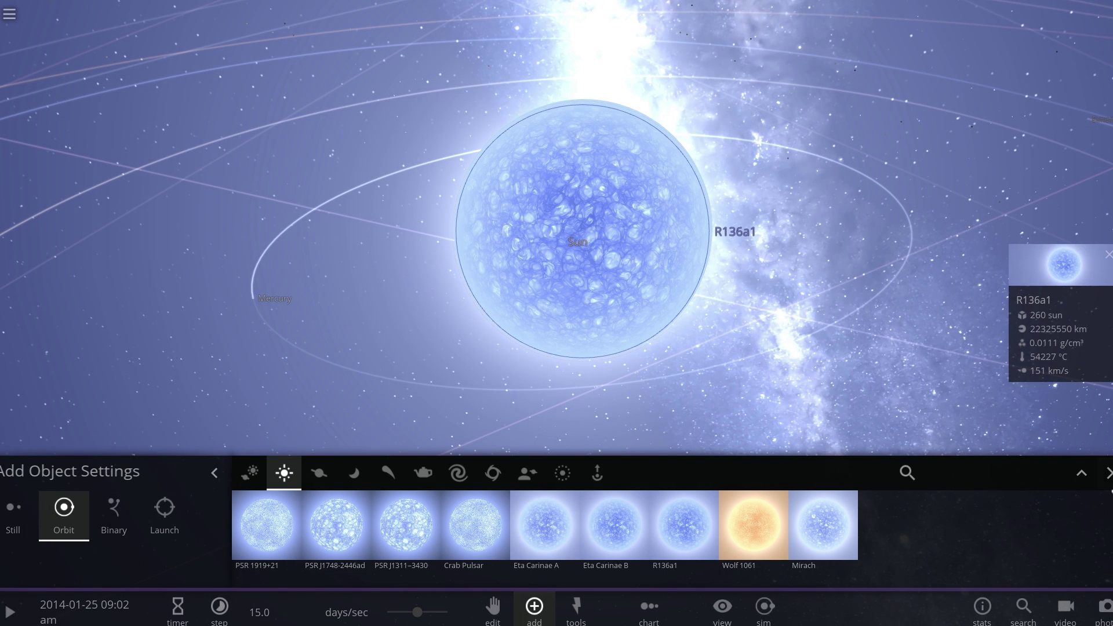
Set R136a1's radius to 24.8 AU and compare the star with the planets' orbits
left_click(1108, 472)
left_click(1041, 259)
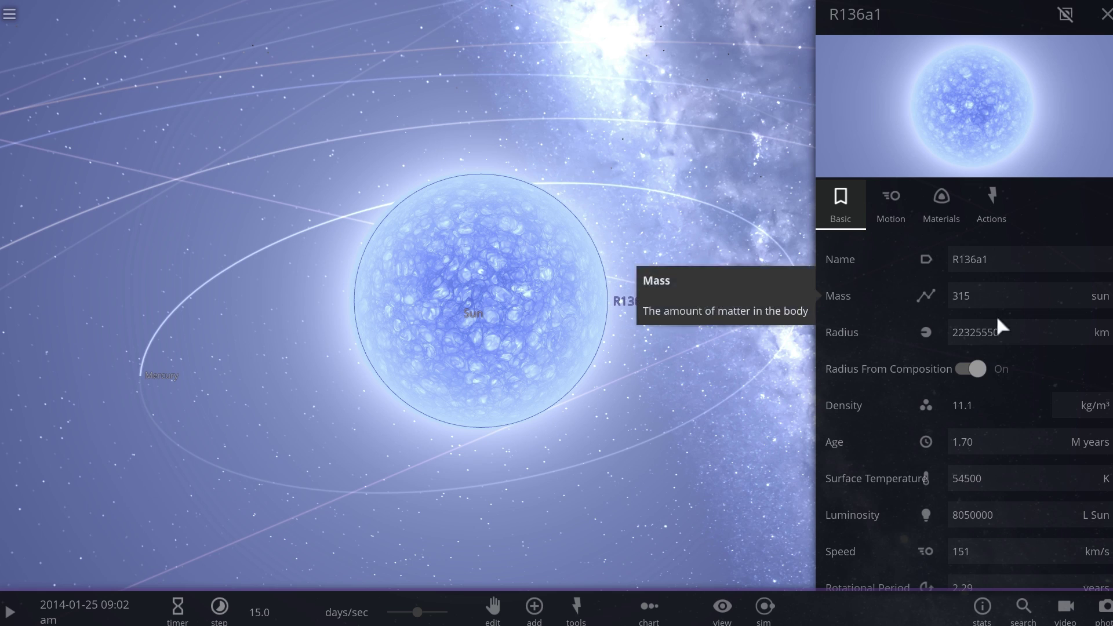
left_click(997, 331)
left_click(1097, 335)
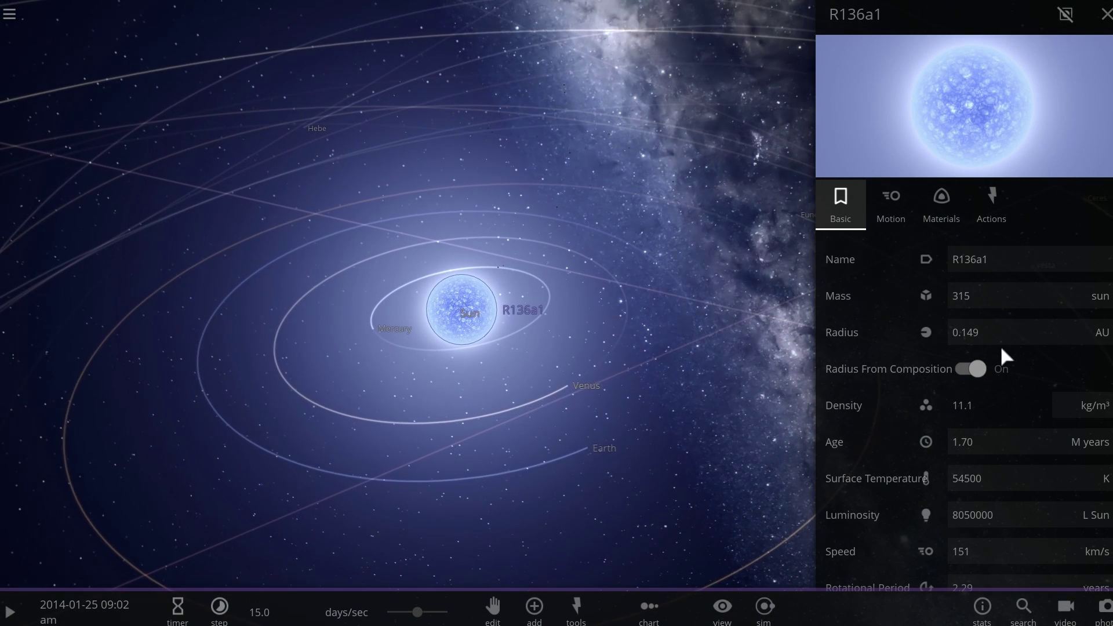
left_click(1004, 335)
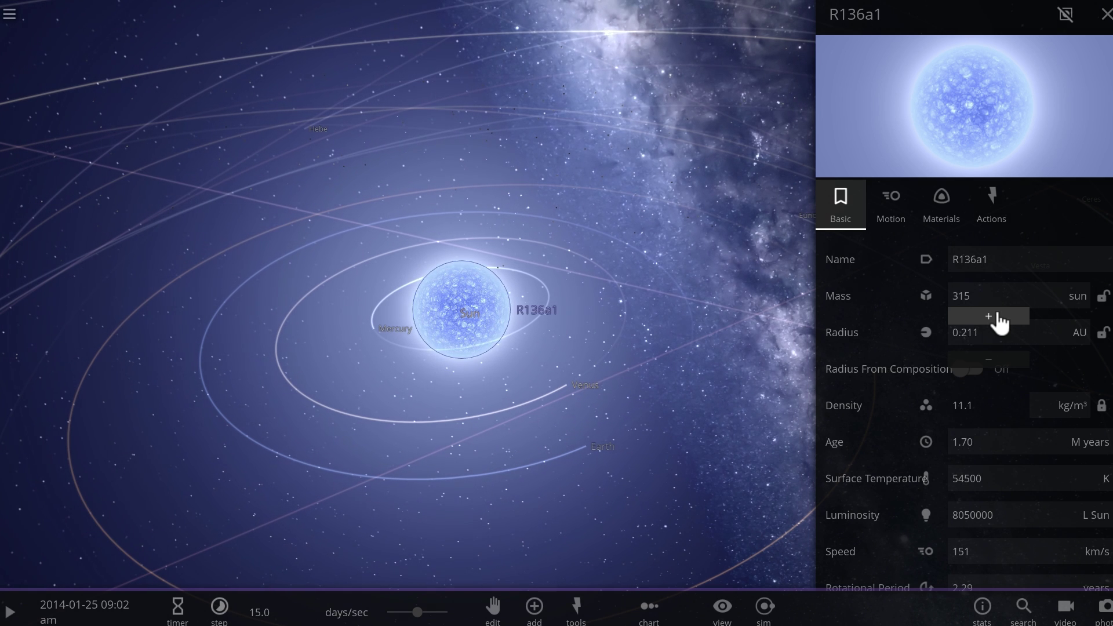
left_click(979, 315)
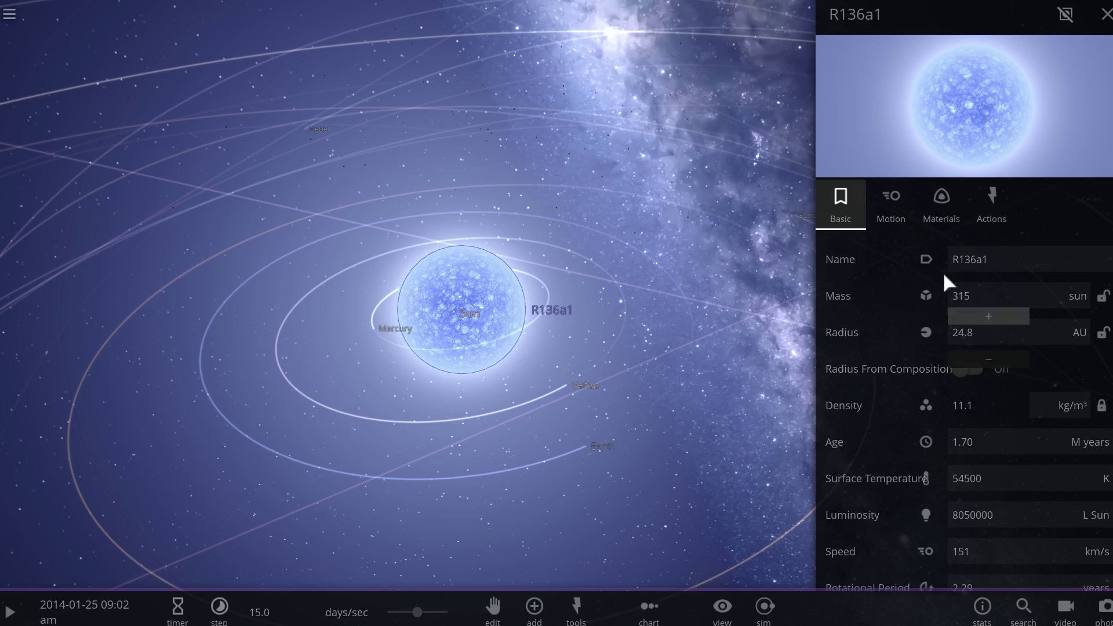
scroll(554, 328, "down", 5)
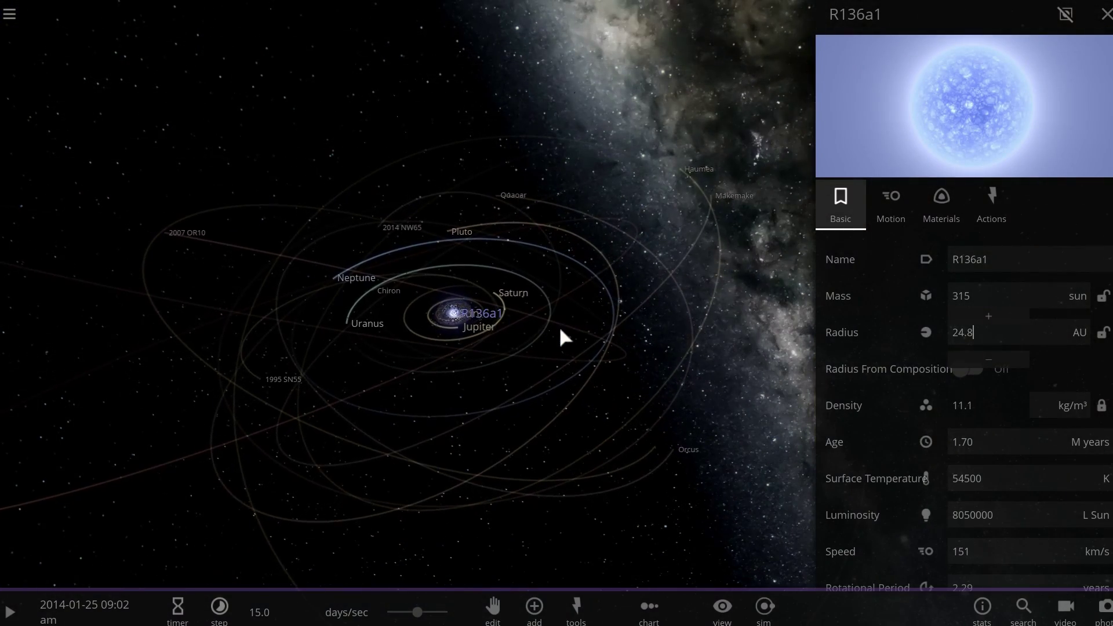
scroll(585, 304, "up", 3)
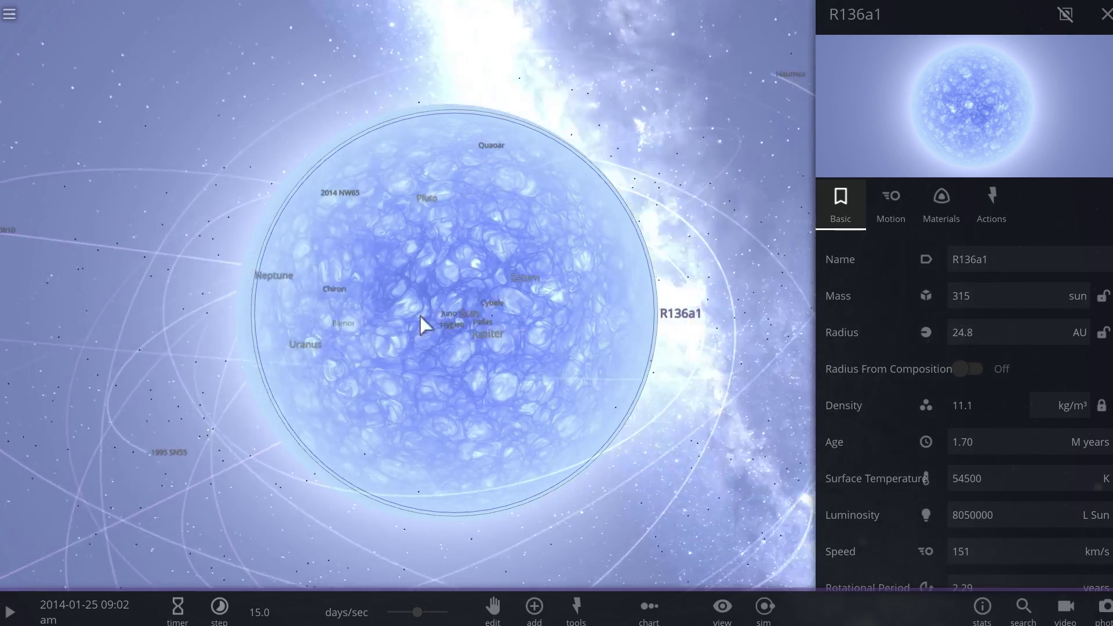
left_click_drag(419, 315, 445, 308)
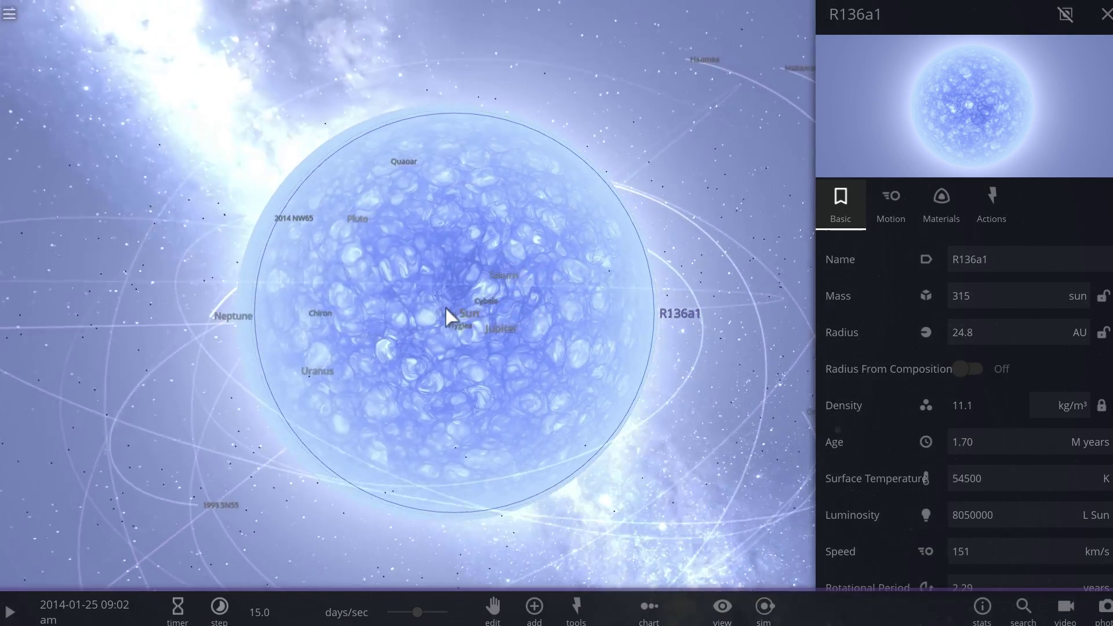
Run the simulation, examine R136a1 with its properties closed, and raise the simulation speed to about 2.7 months/sec
left_click(9, 612)
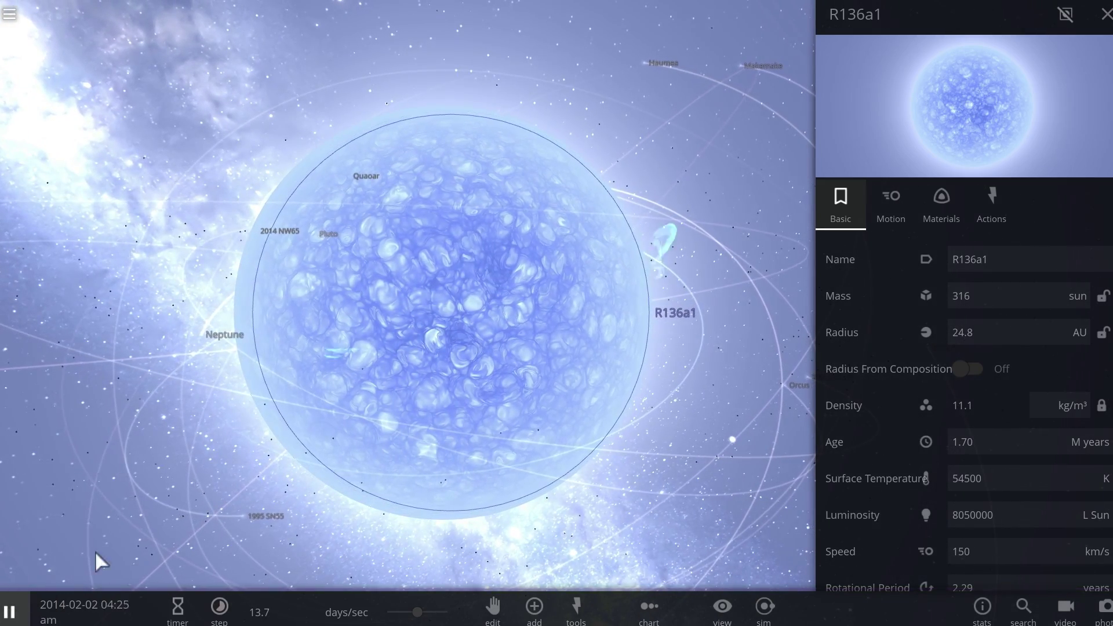
left_click_drag(285, 465, 377, 446)
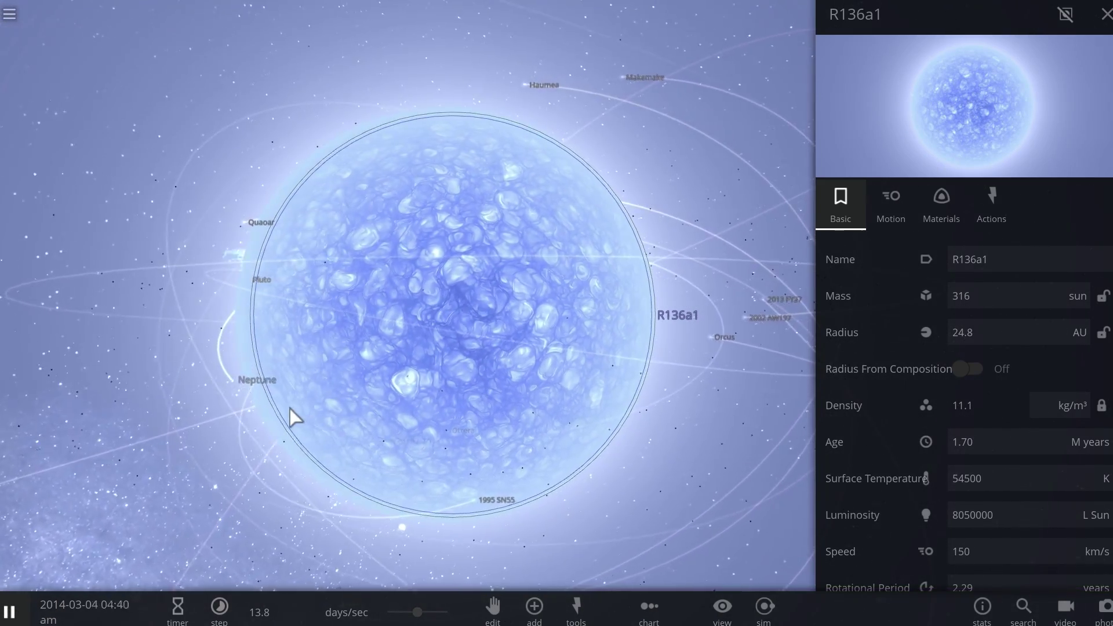
scroll(293, 405, "up", 3)
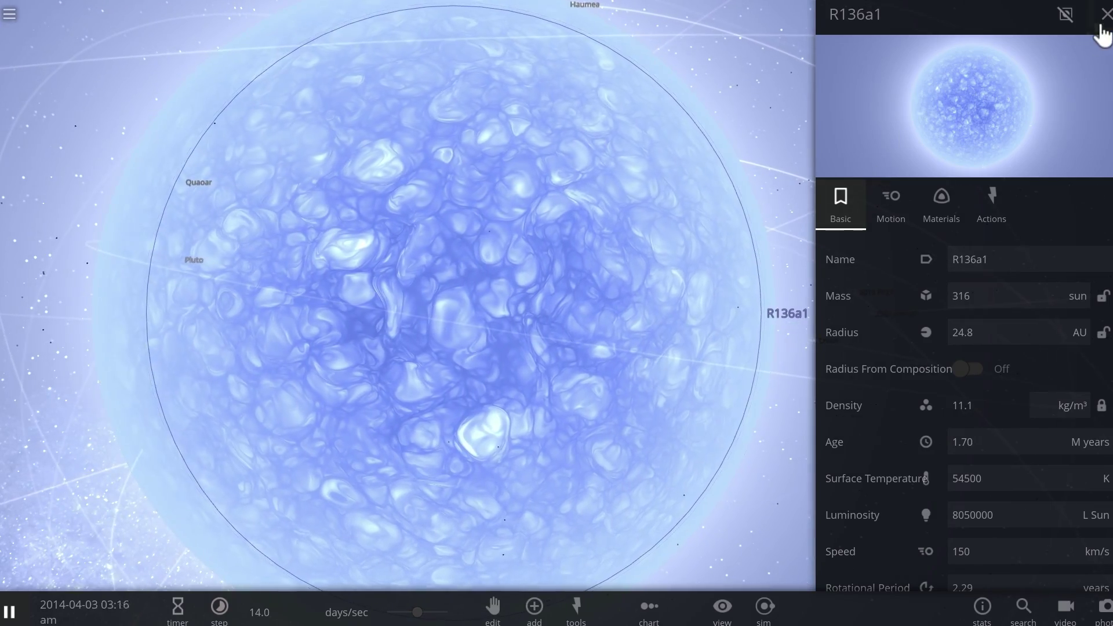
left_click(1104, 14)
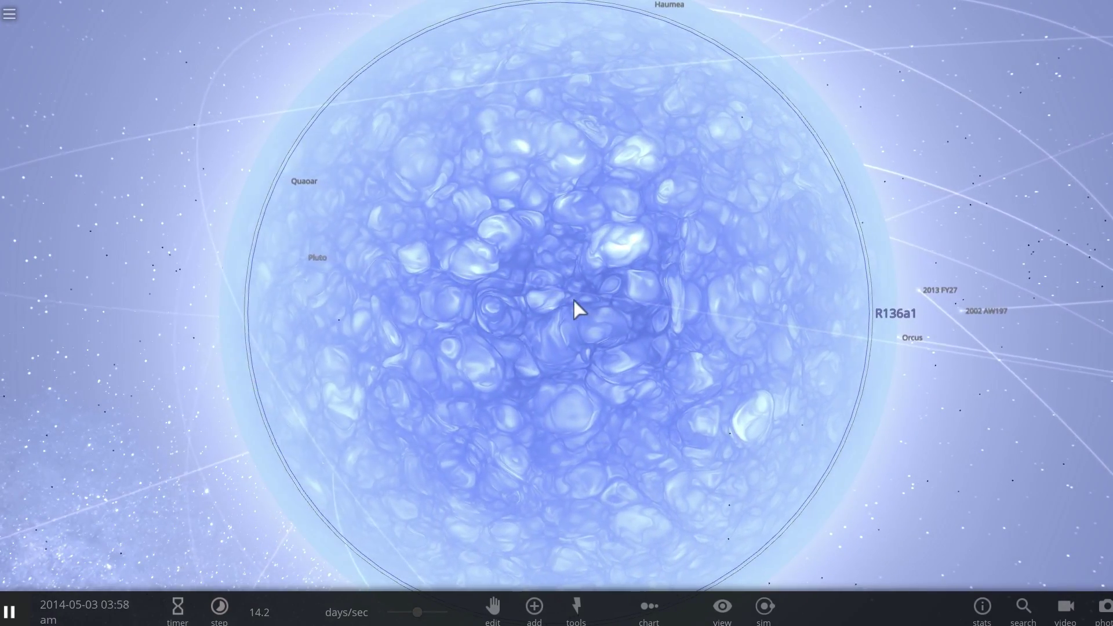
scroll(573, 301, "down", 5)
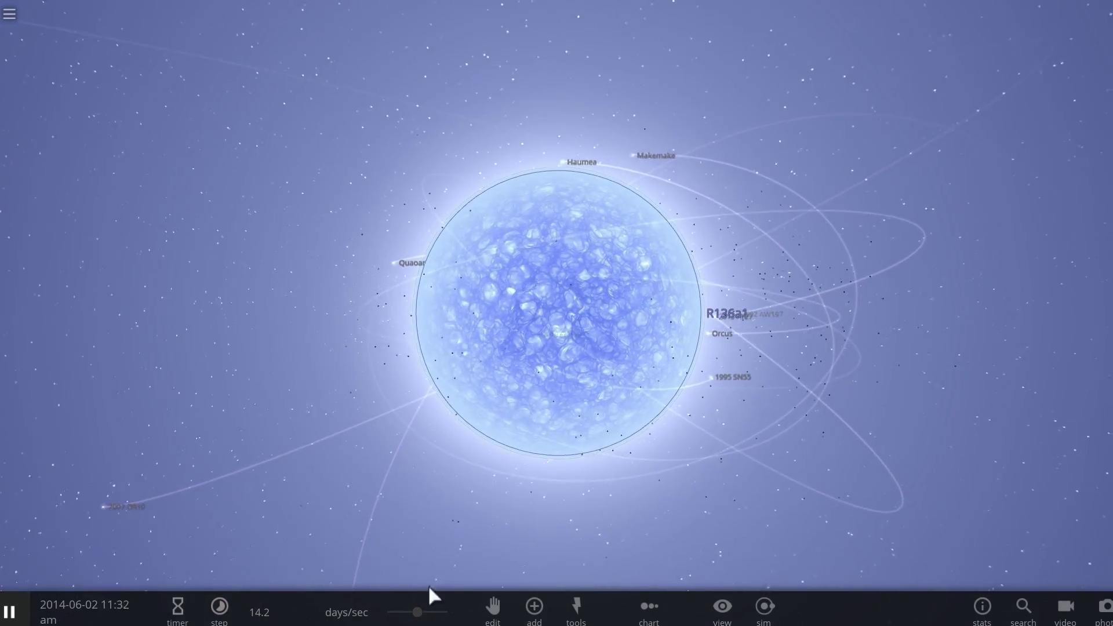
left_click_drag(417, 612, 446, 612)
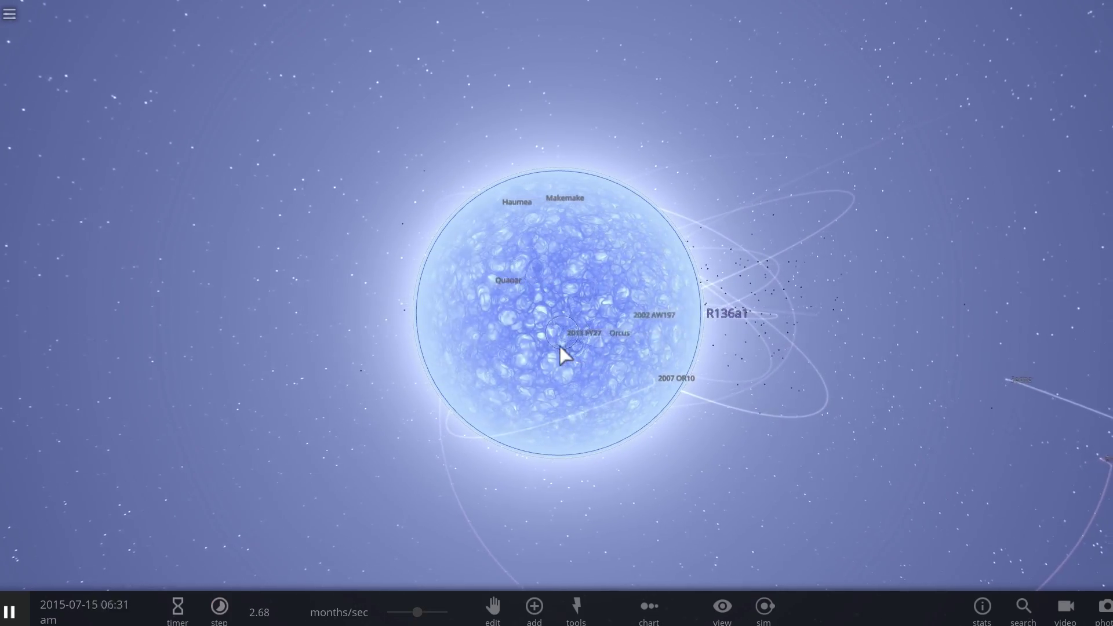
With the simulation paused, set R136a1's surface temperature to 3500 K and close its properties
left_click(562, 340)
left_click(1009, 478)
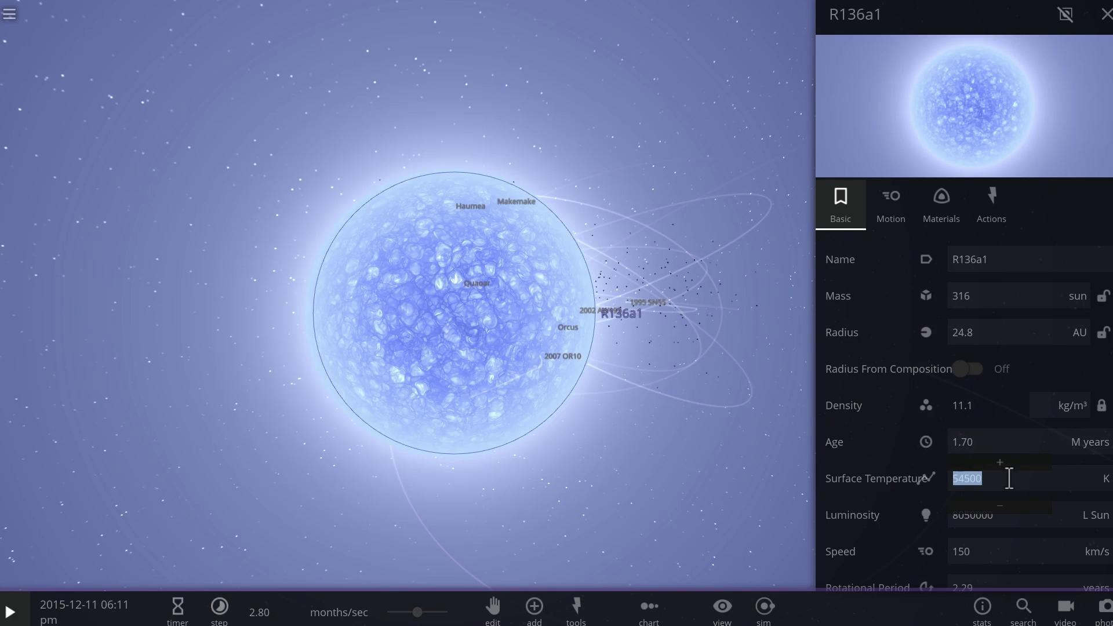
type("3500")
key("Return")
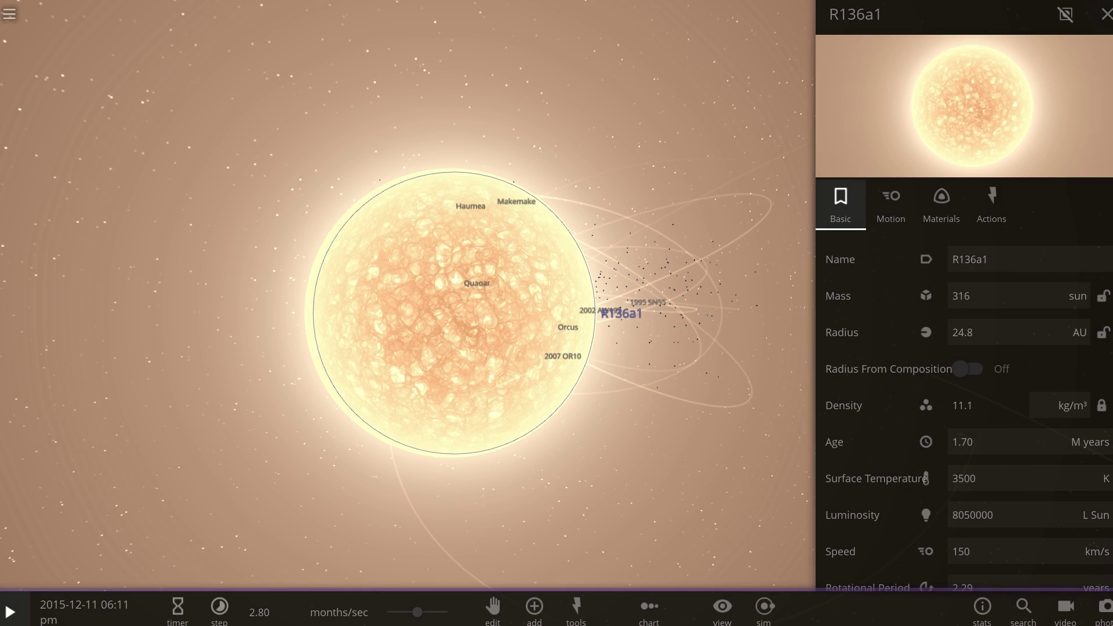
left_click(1091, 26)
Resume the simulation, view R136a1 from far out and lower the target simulation speed to 7.53 days/sec
key("space")
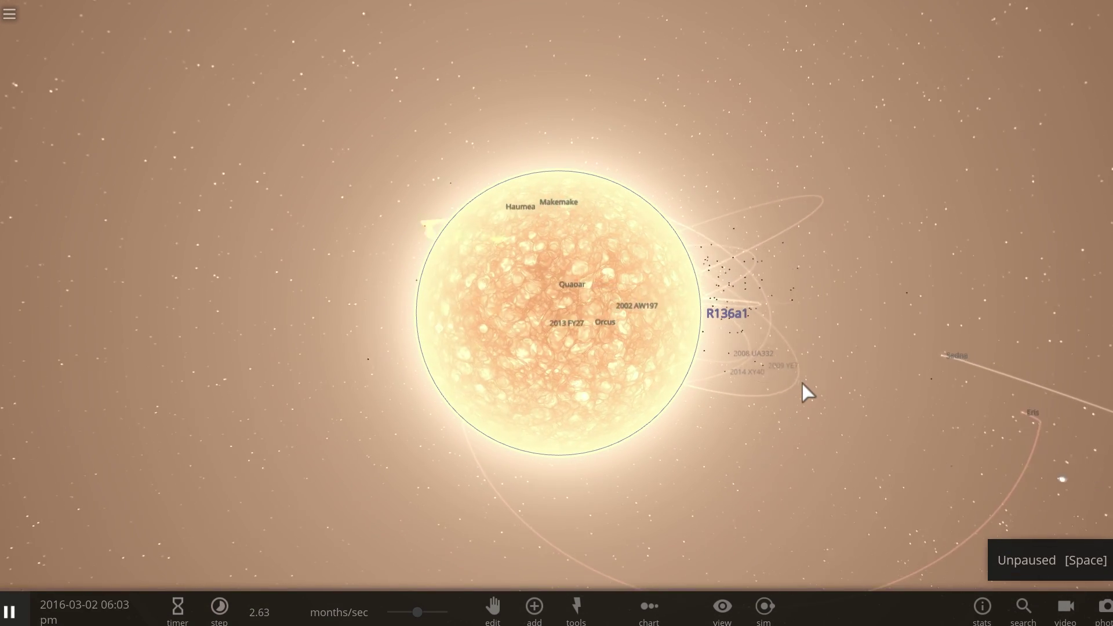
scroll(663, 469, "down", 5)
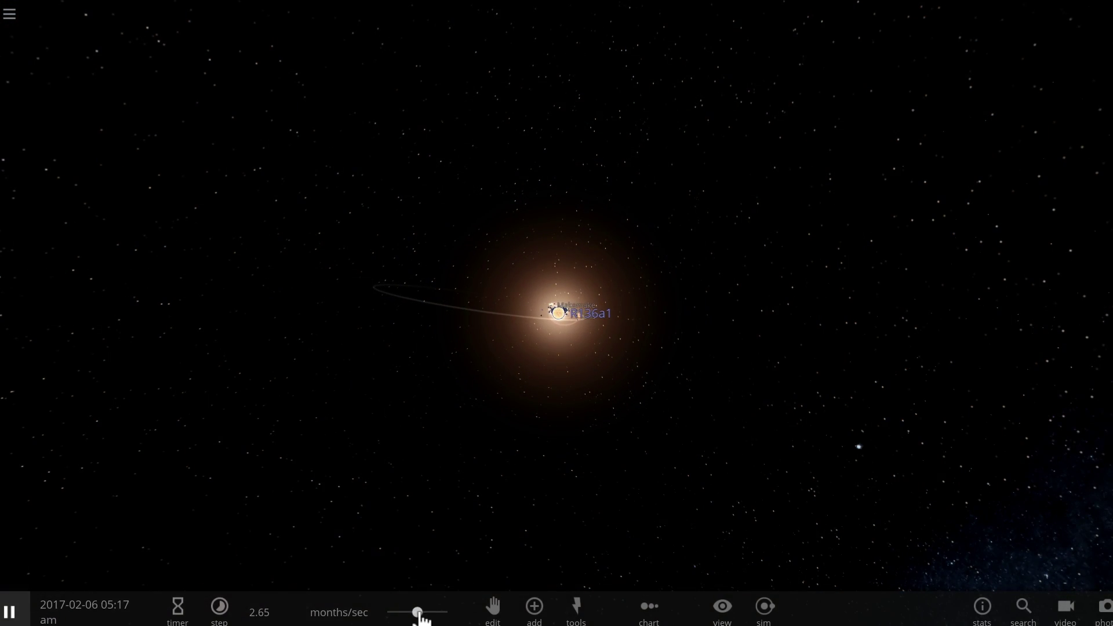
scroll(586, 415, "up", 10)
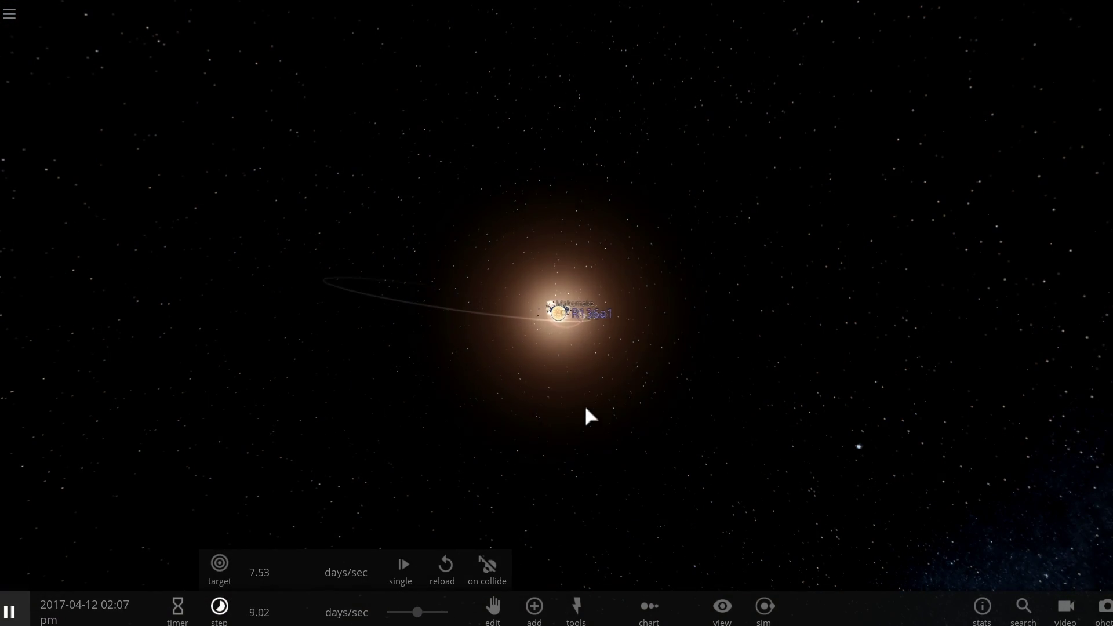
Pause the simulation and set off an explosion on R136a1 with the explode tool
key("space")
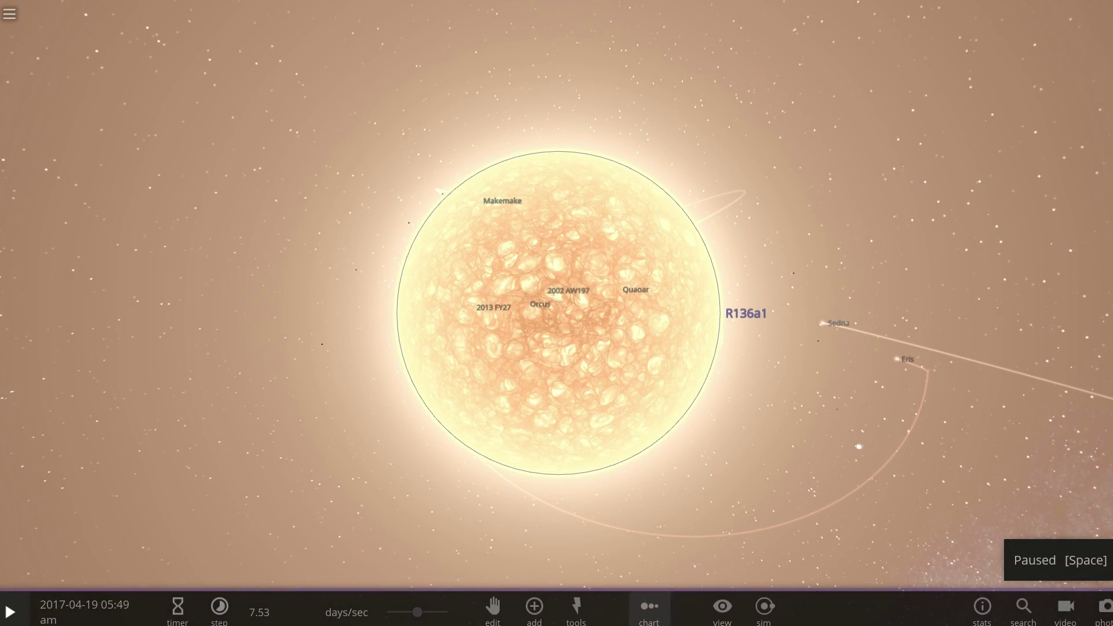
left_click(571, 609)
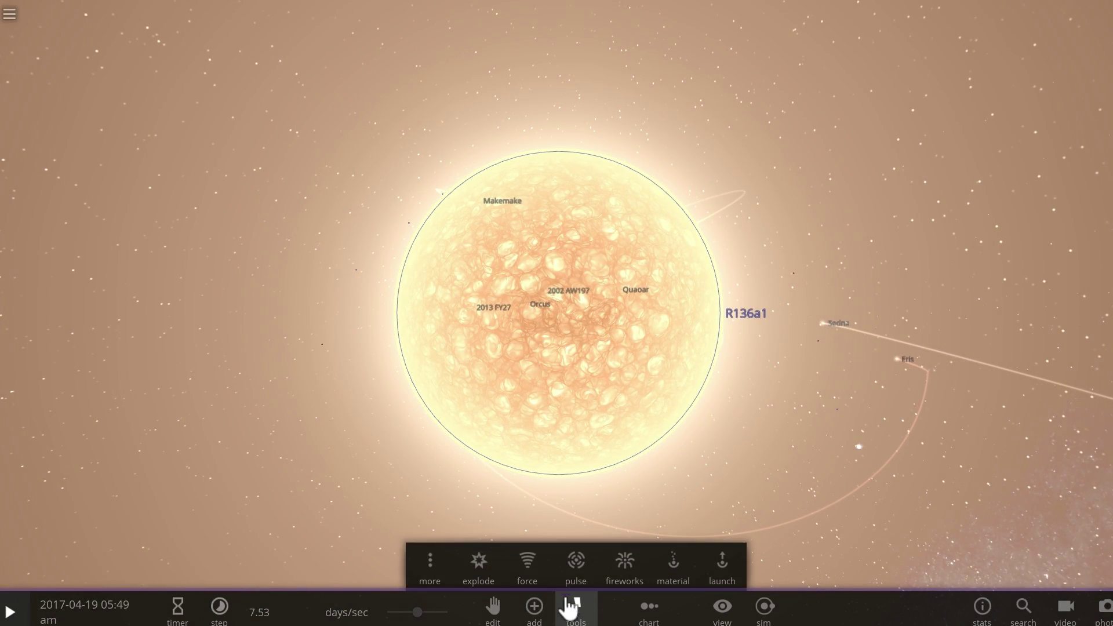
left_click(484, 568)
left_click(522, 368)
Hide the object labels and resume the simulation to watch R136a1's explosion from far out
scroll(540, 382, "down", 8)
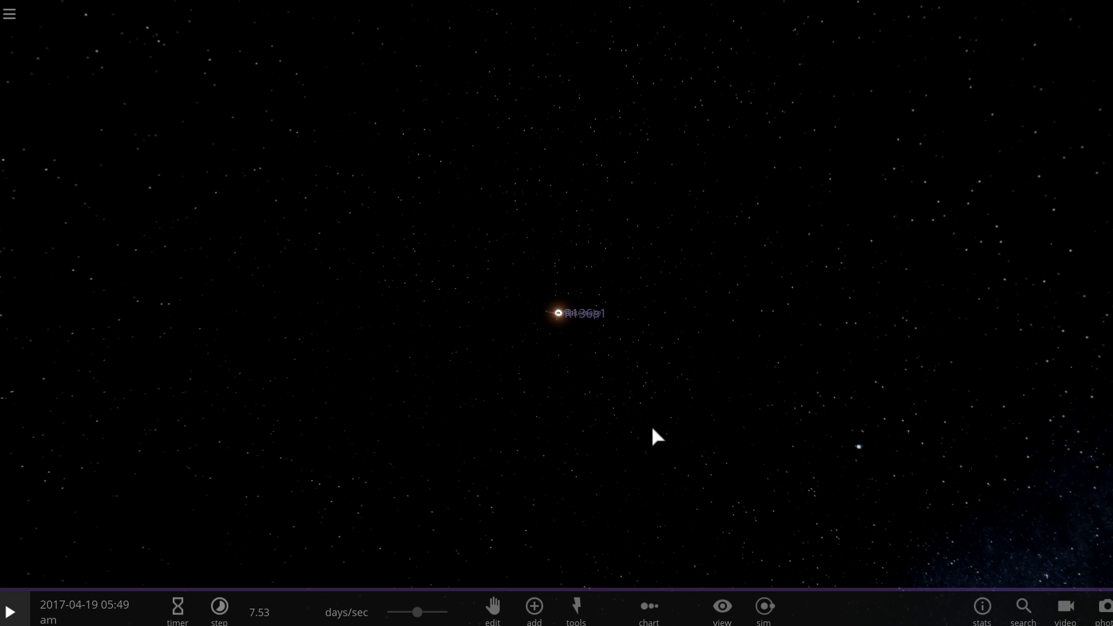
left_click(723, 609)
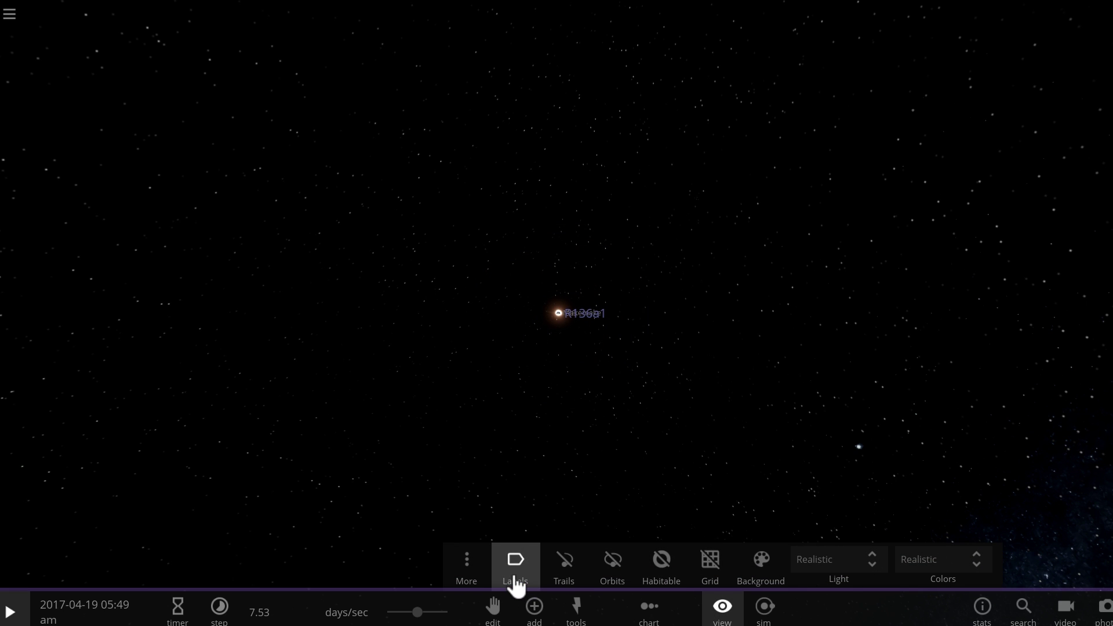
left_click(721, 608)
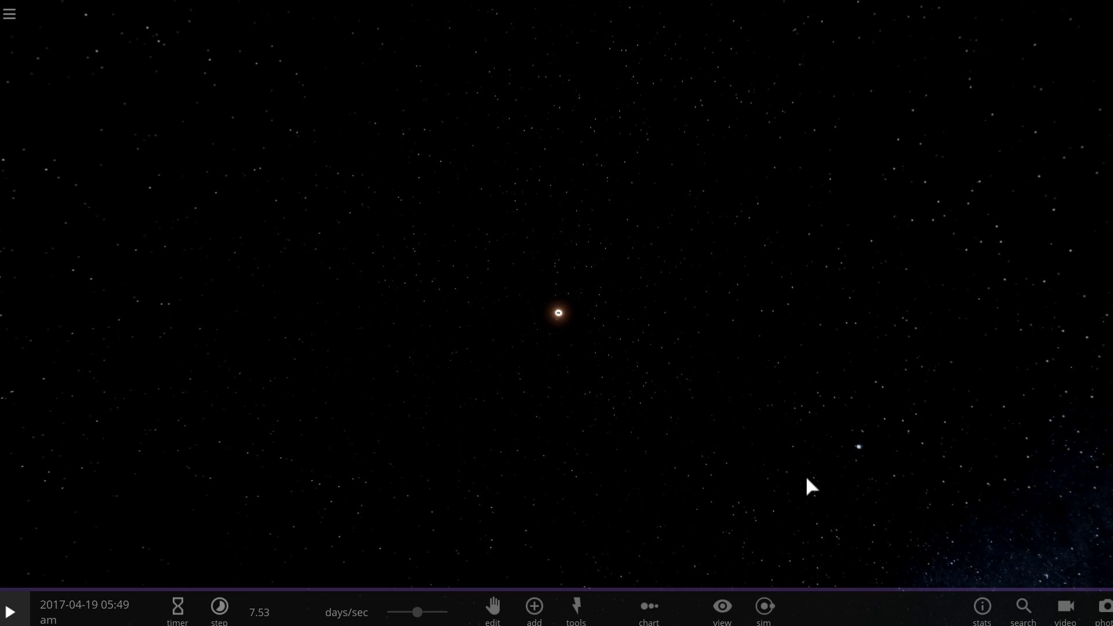
key("space")
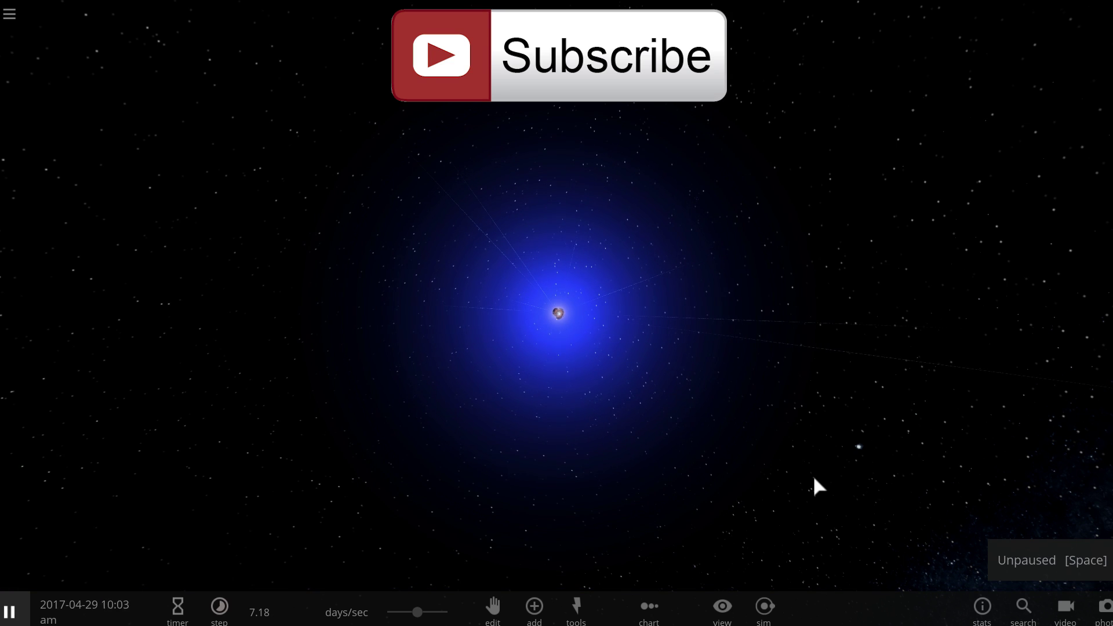